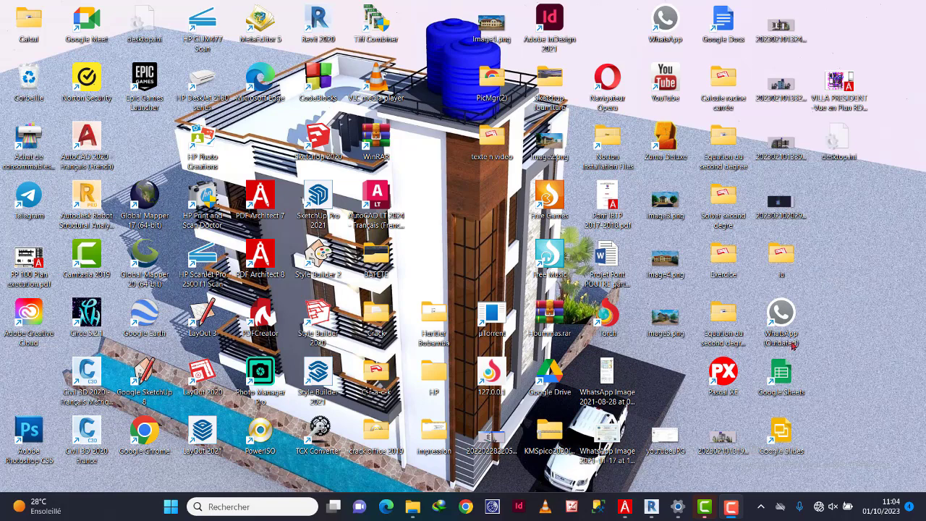
Switch to Revit and open the Fondation floor plan showing the isolated footings on the grid.
click(651, 506)
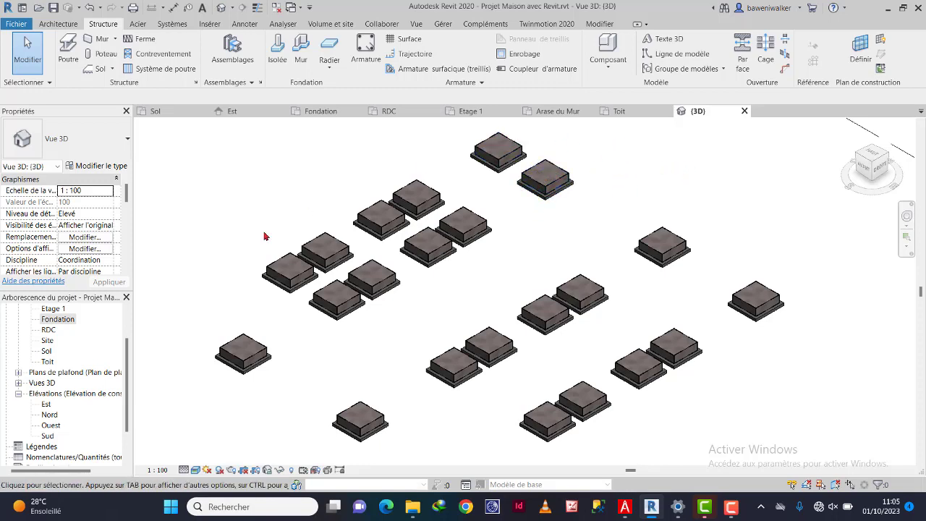
double_click(56, 319)
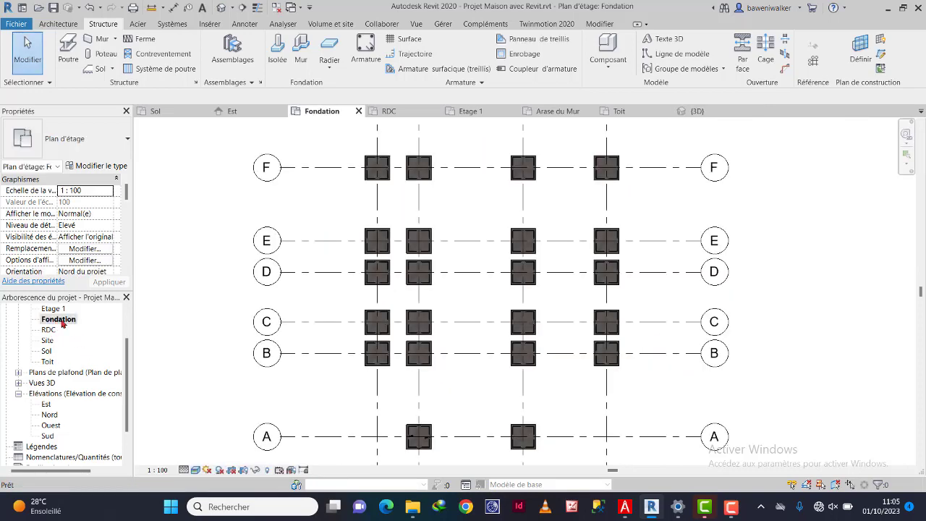
scroll(79, 329, up, 1)
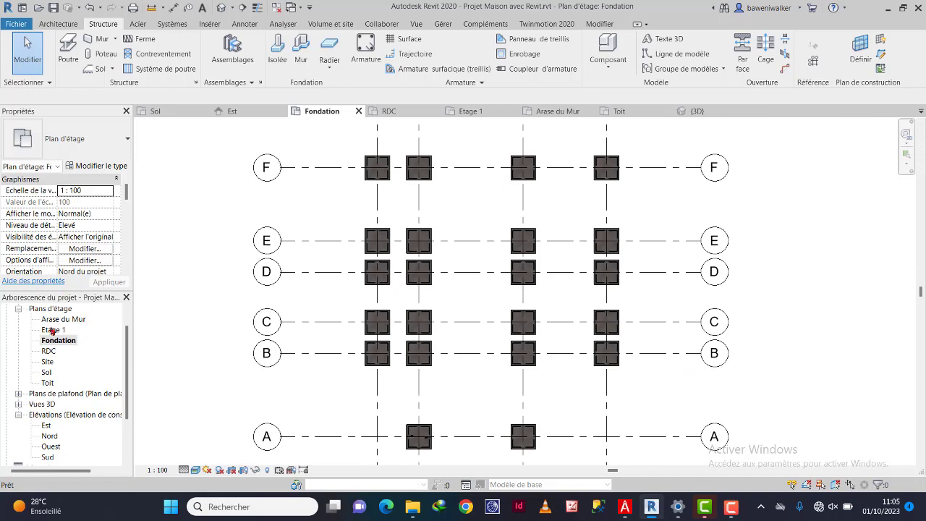
scroll(54, 336, up, 1)
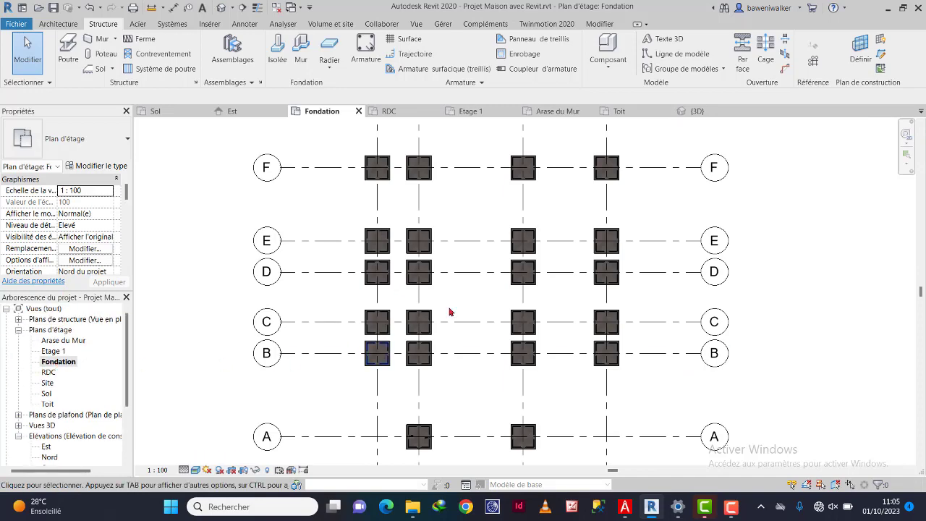
scroll(524, 306, down, 2)
scroll(453, 426, up, 2)
middle_drag(454, 426, 442, 395)
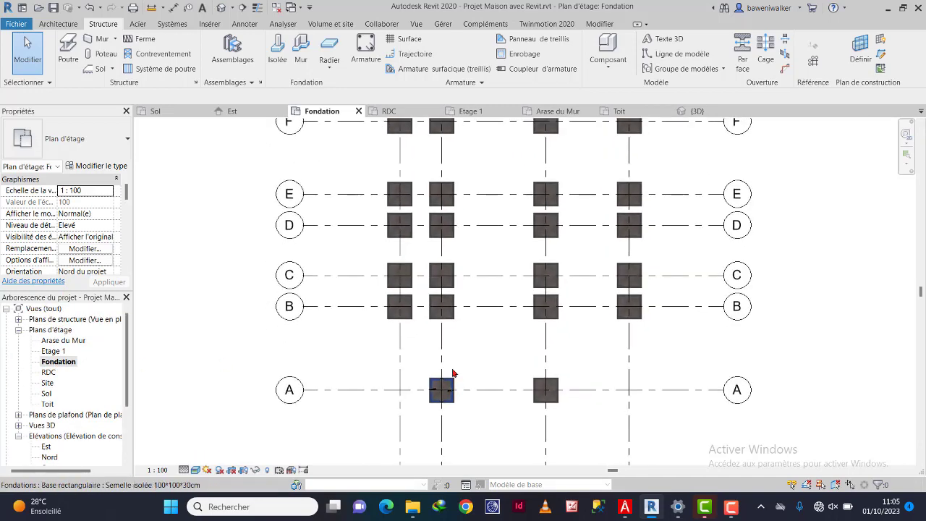
scroll(419, 324, up, 3)
scroll(407, 324, down, 3)
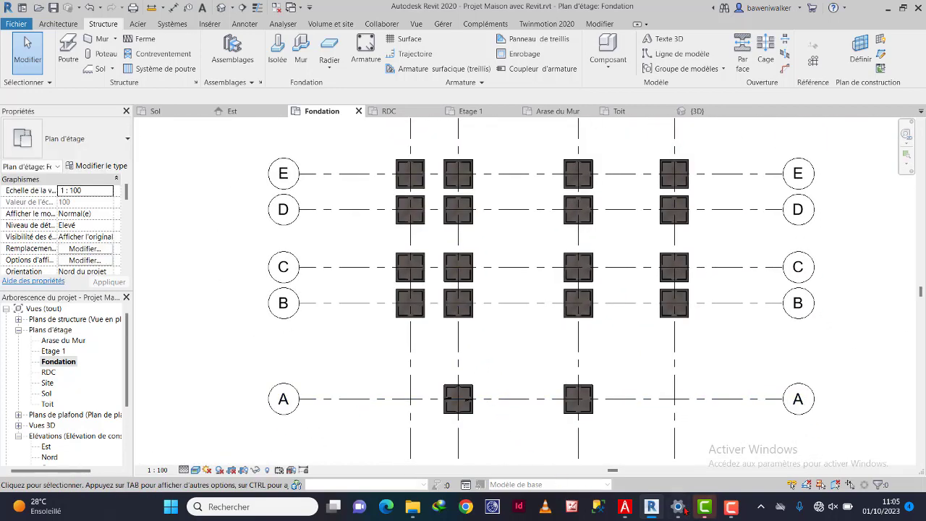
Consult the ground-floor plan PDF in PDF Architect for the column layout, and return to Revit.
click(624, 506)
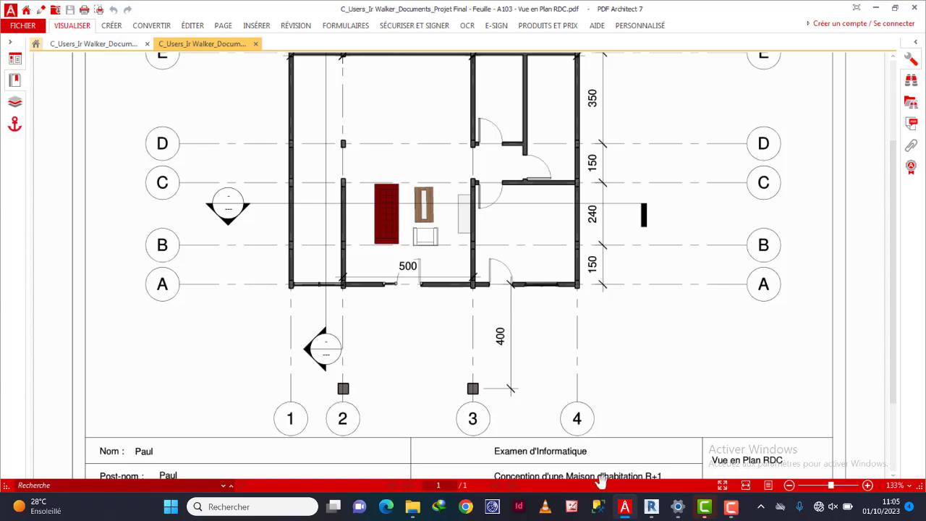
click(651, 506)
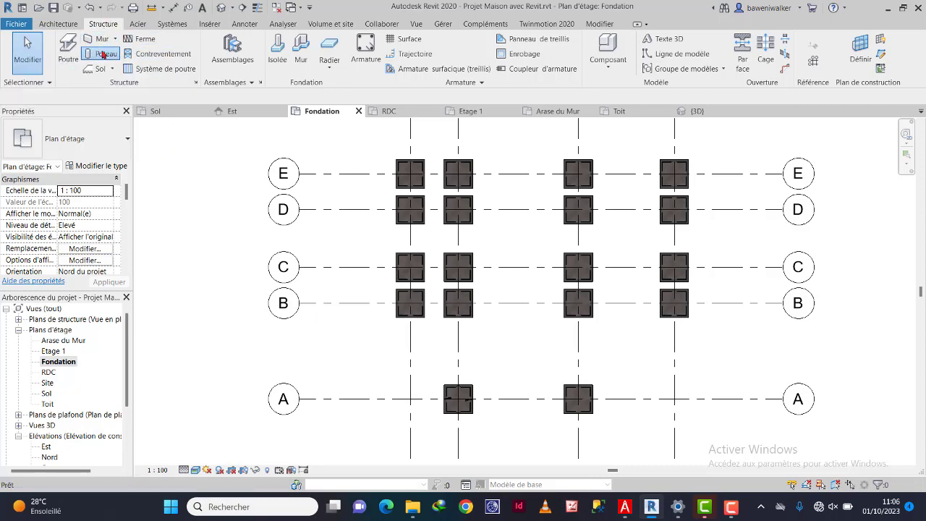
Load the structural column family Poteau béton - Rectangulaire.rfa from the library's Structure, Poteaux, Béton folder.
click(103, 55)
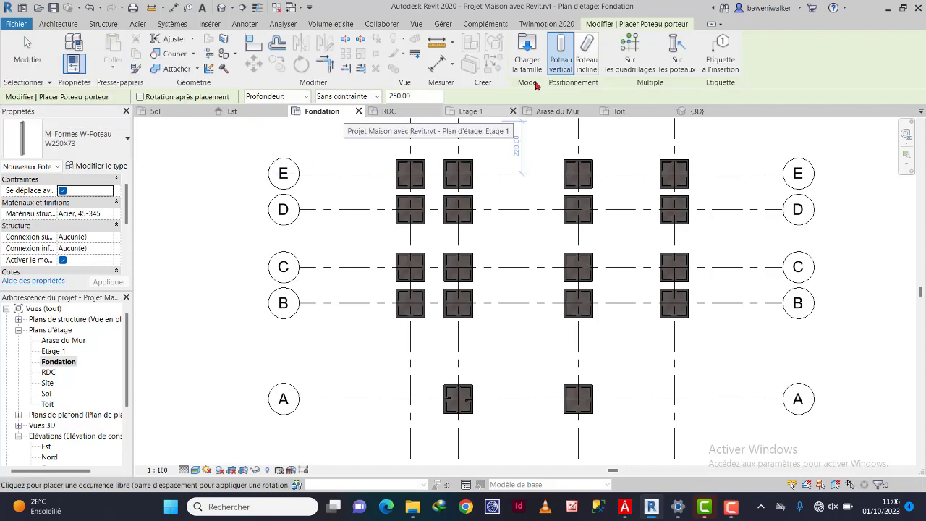
click(533, 53)
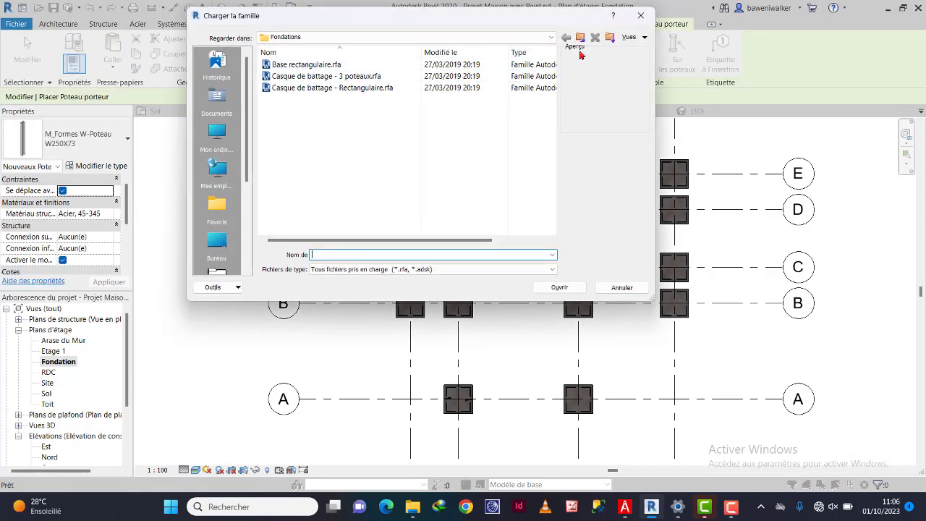
click(581, 39)
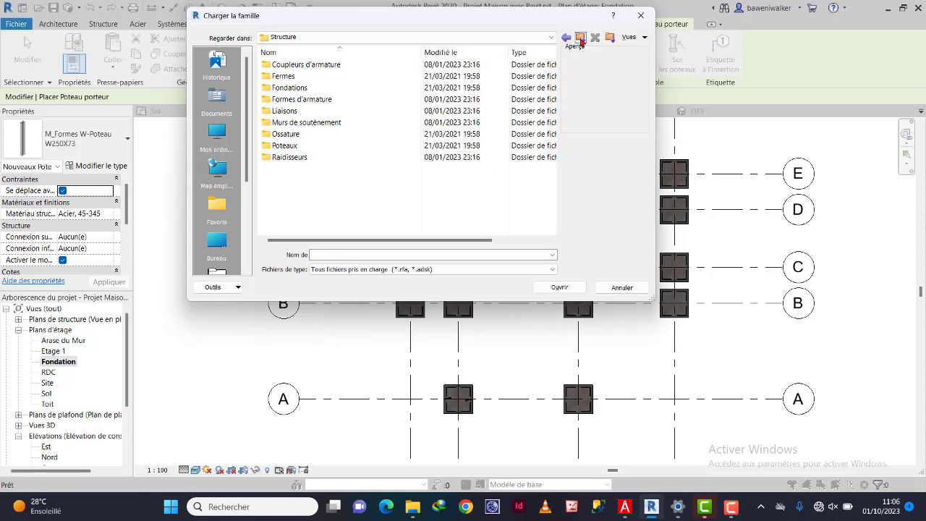
click(581, 38)
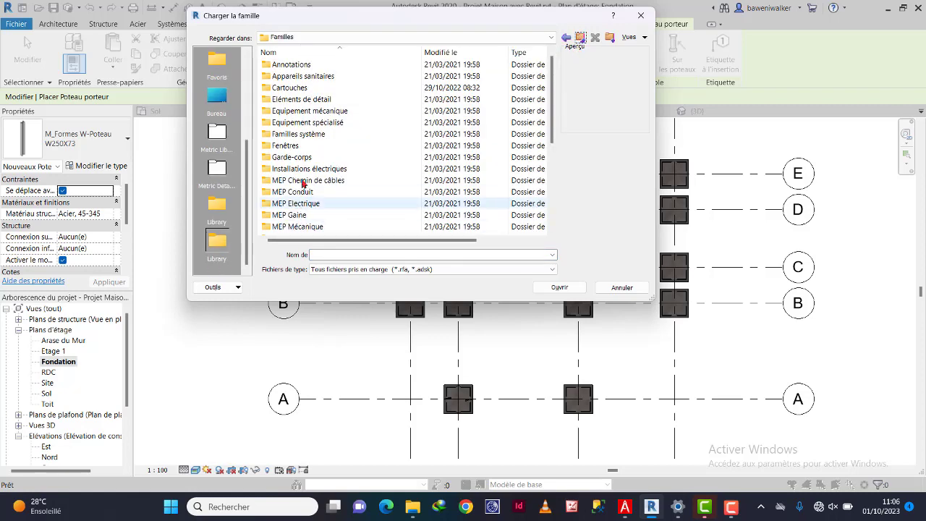
scroll(331, 189, down, 5)
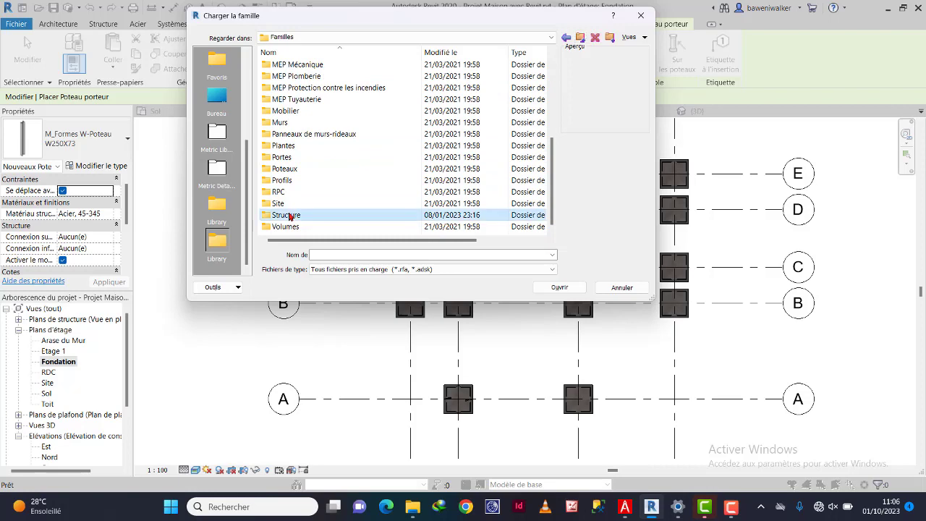
double_click(288, 215)
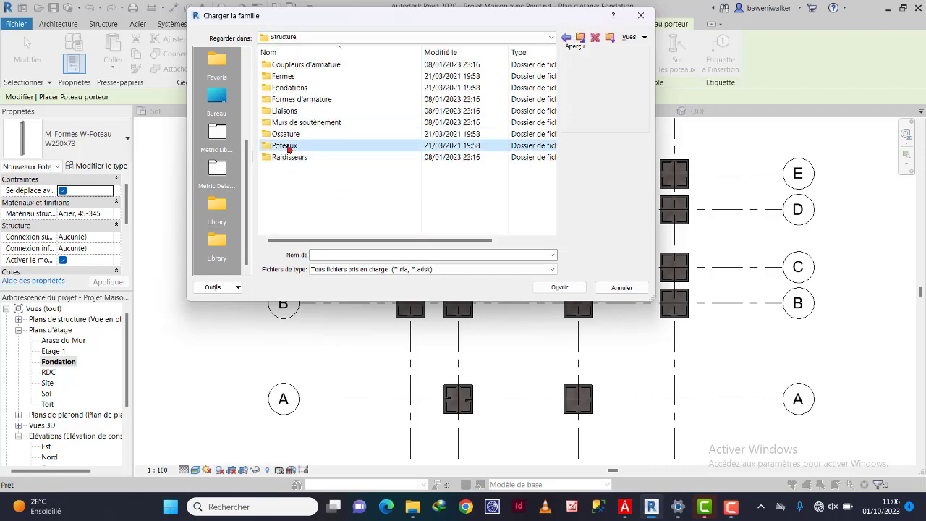
double_click(287, 147)
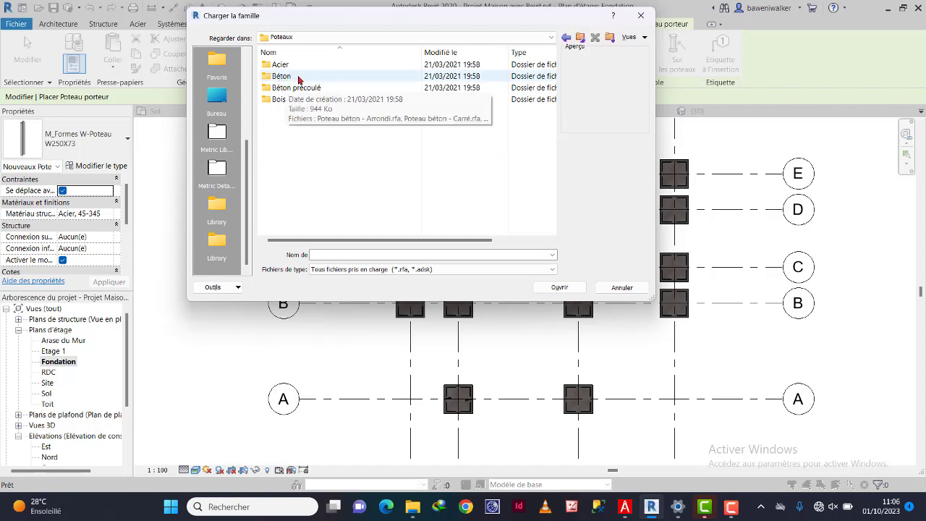
double_click(294, 76)
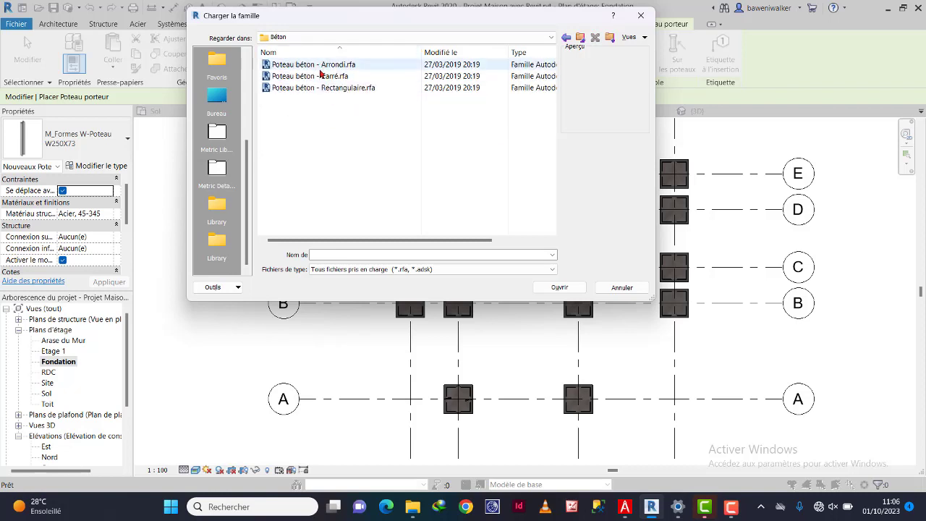
click(305, 67)
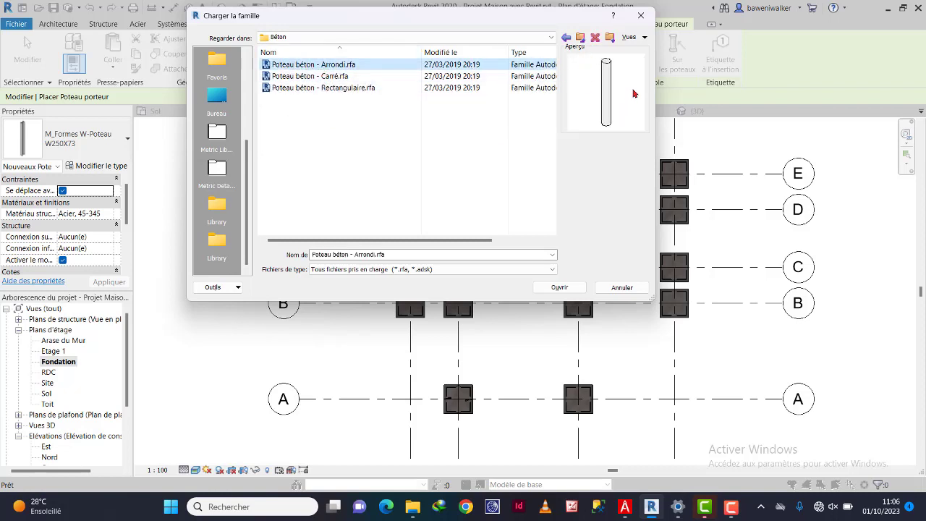
click(321, 77)
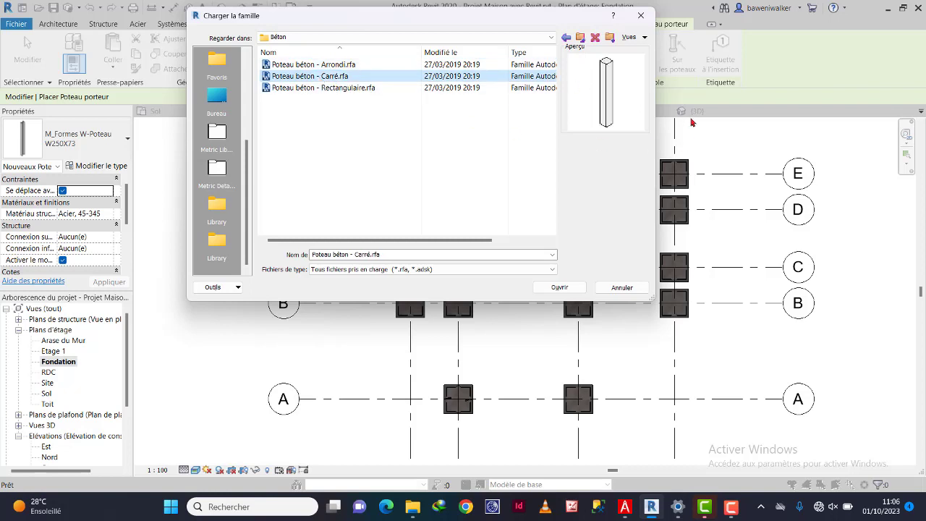
click(323, 89)
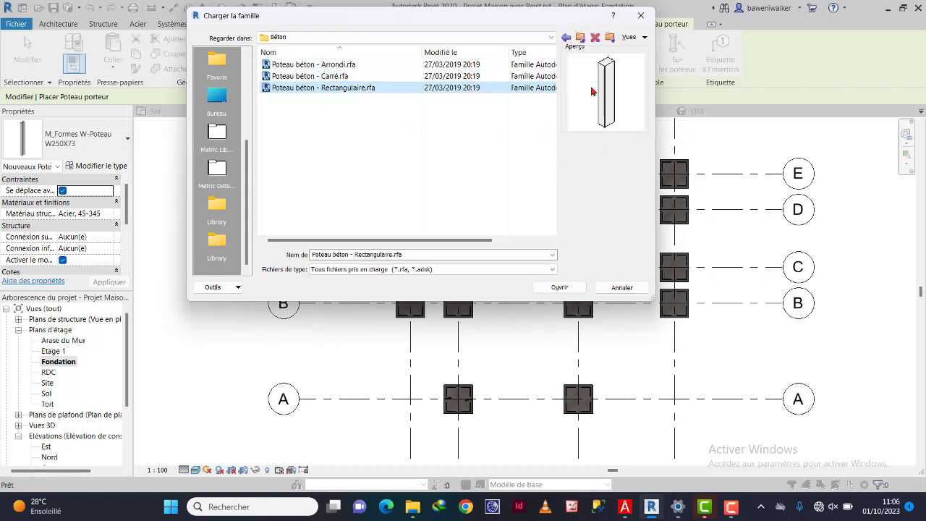
click(559, 287)
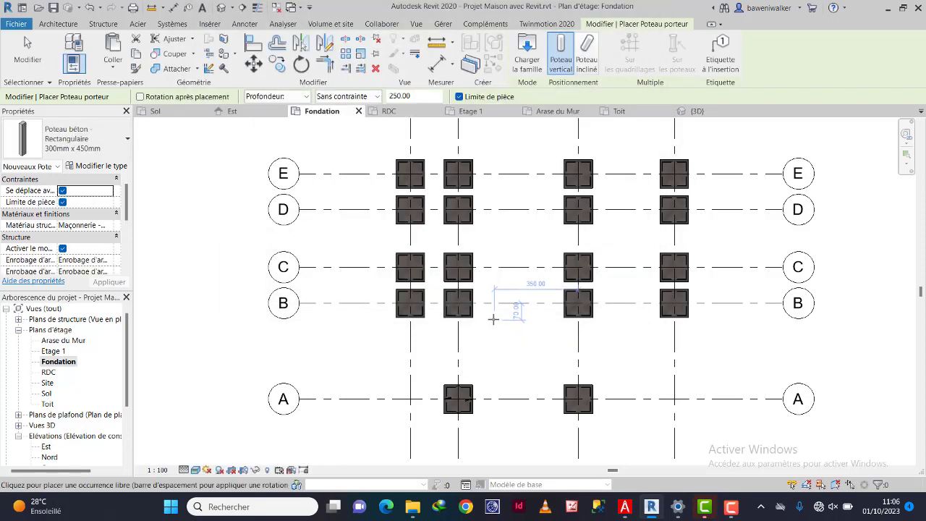
Duplicate the rectangular concrete column type under the name "Poteau 15*30cm".
click(96, 166)
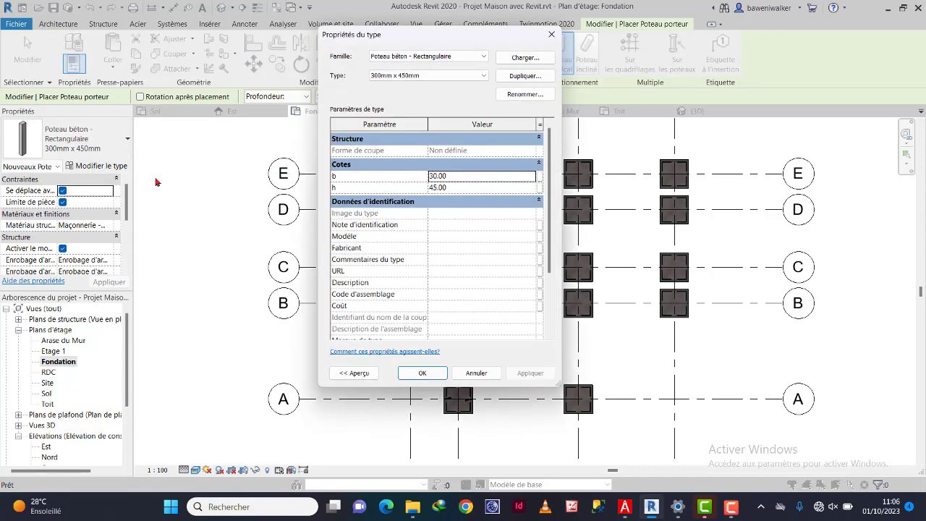
click(512, 77)
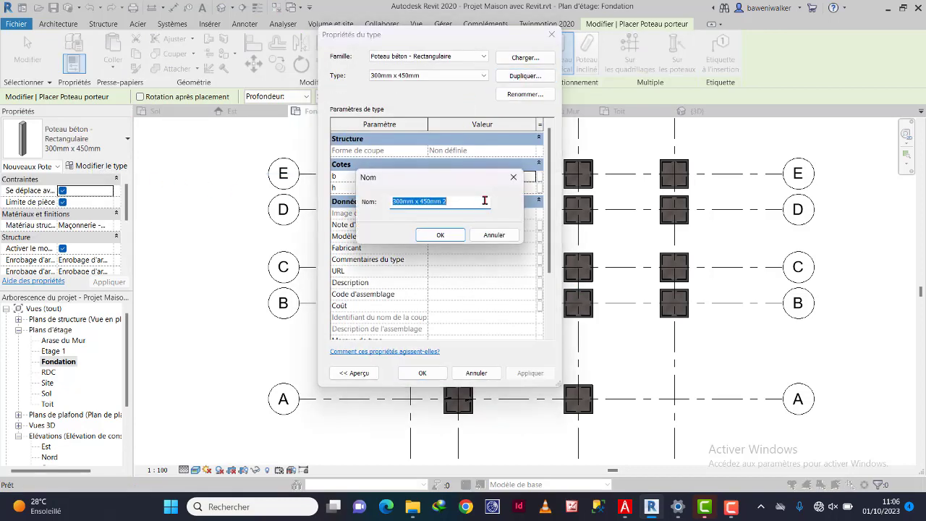
text(Poteau 15*30cm)
click(439, 234)
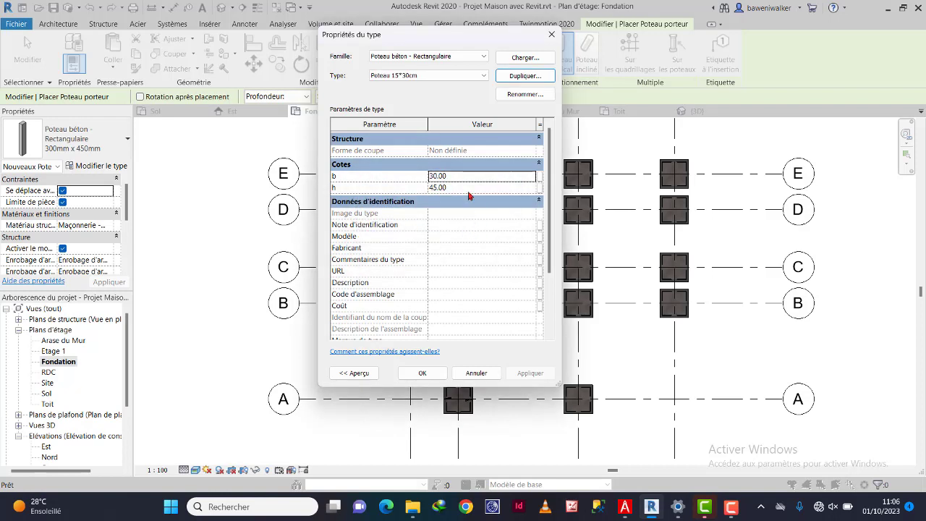
Set the new column type's dimensions to b = 15 and h = 30 and accept the type properties.
click(460, 177)
text(1)
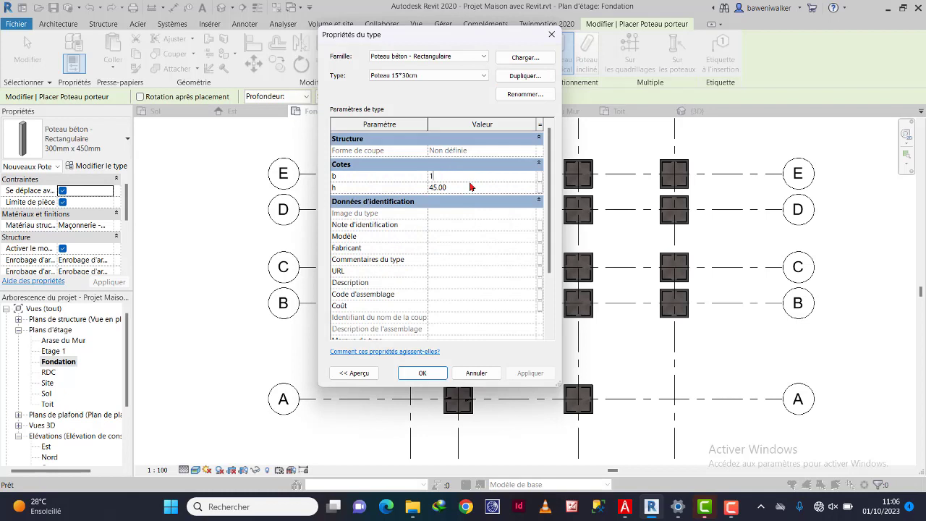
text(5)
click(467, 185)
text(30)
click(424, 373)
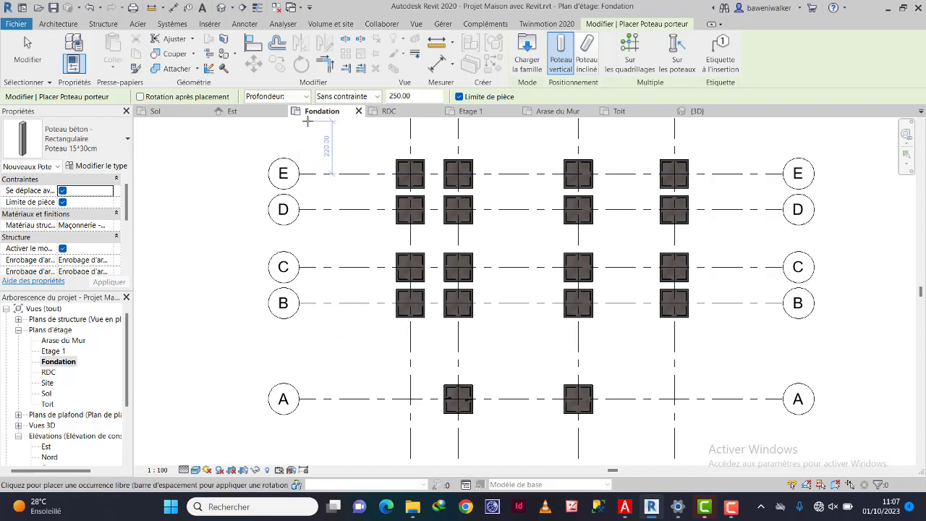
Set the column placement to Hauteur with RDC as the upper level.
click(304, 96)
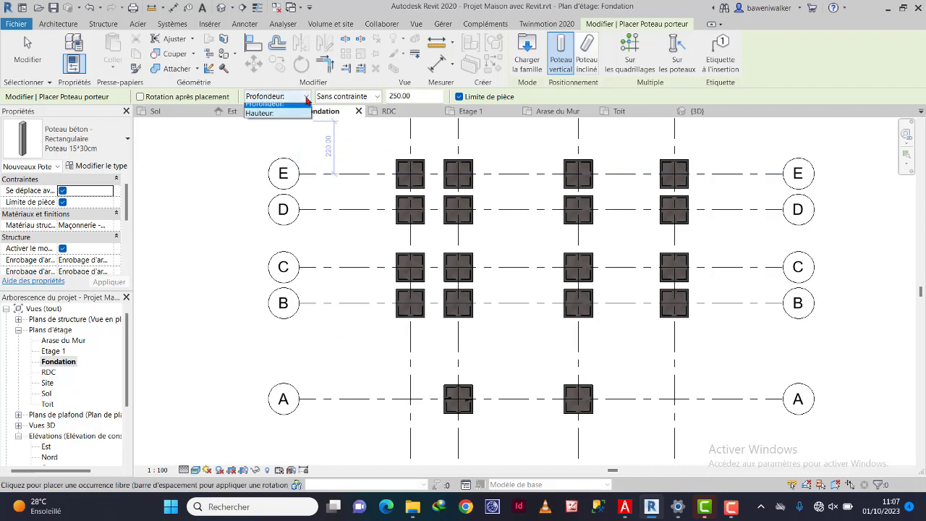
click(265, 119)
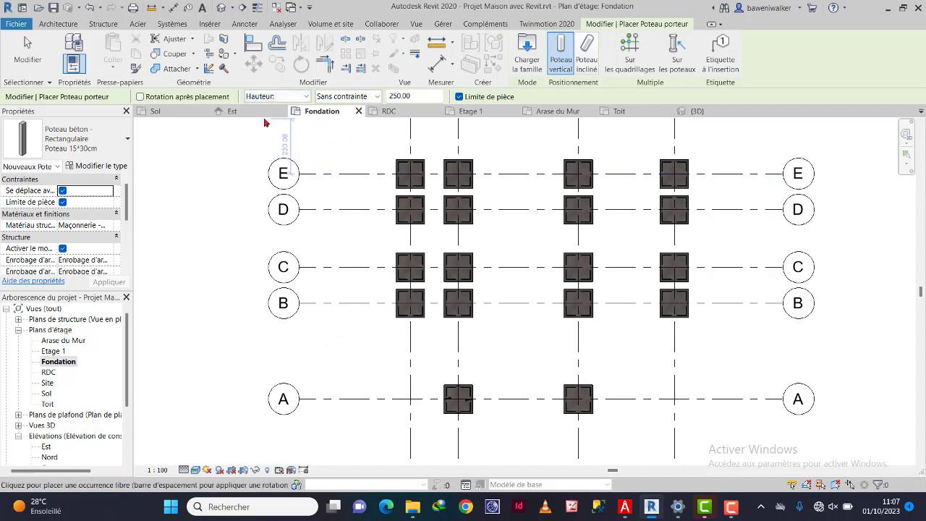
click(376, 97)
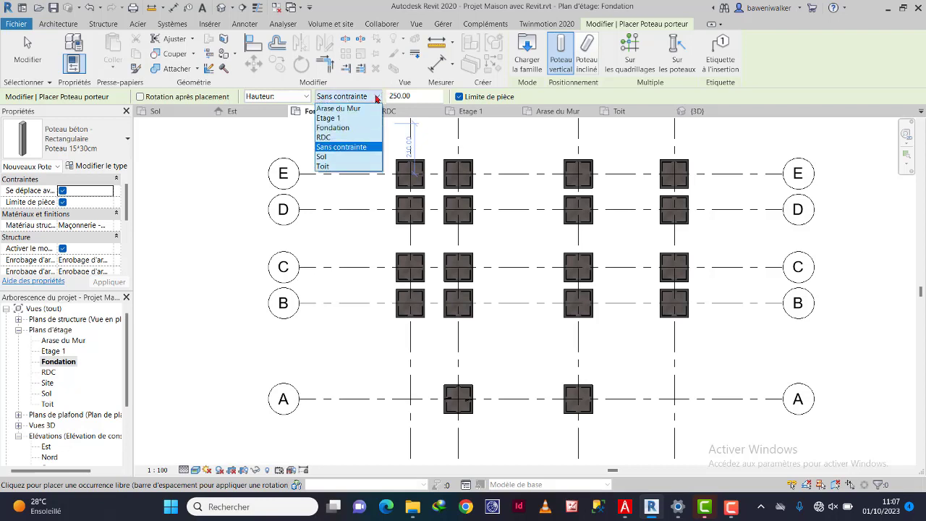
click(346, 138)
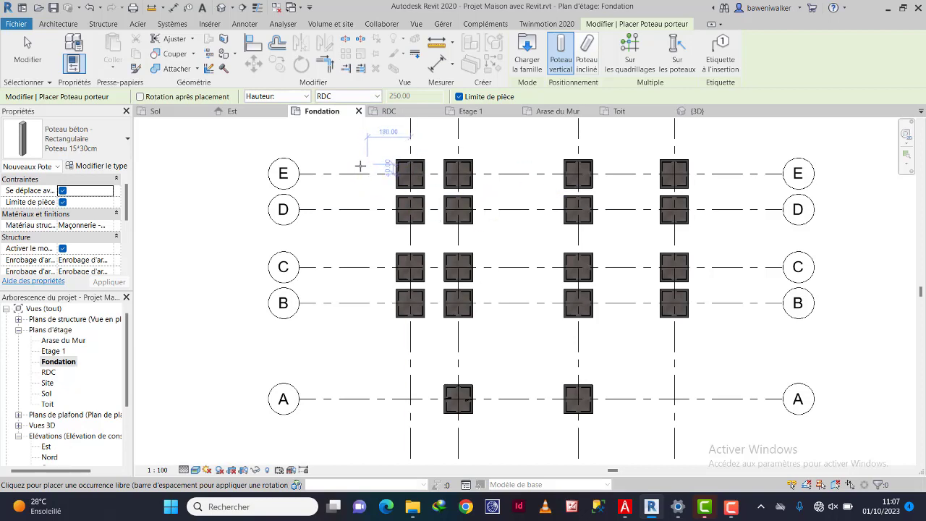
Place one Poteau 15*30cm column on the footing where grids A and 2 intersect, and show the model in 3D.
scroll(461, 418, up, 5)
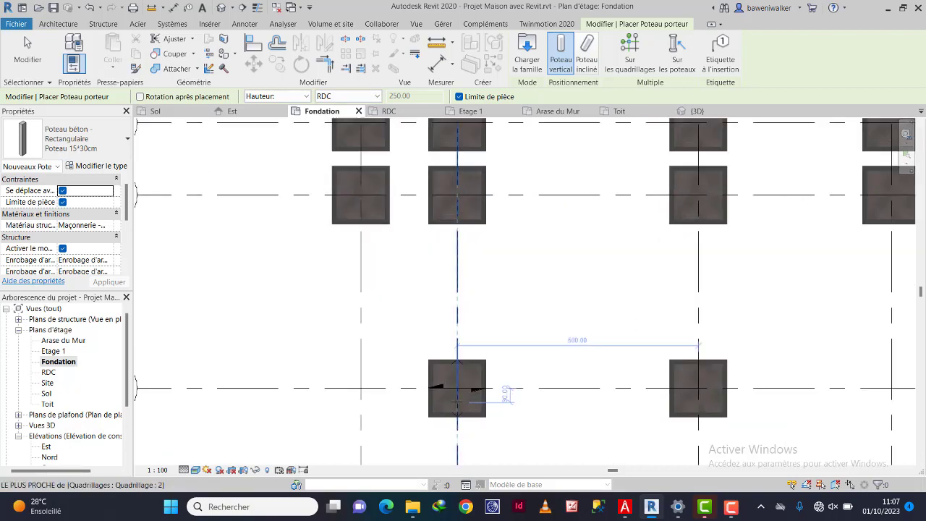
scroll(458, 394, up, 2)
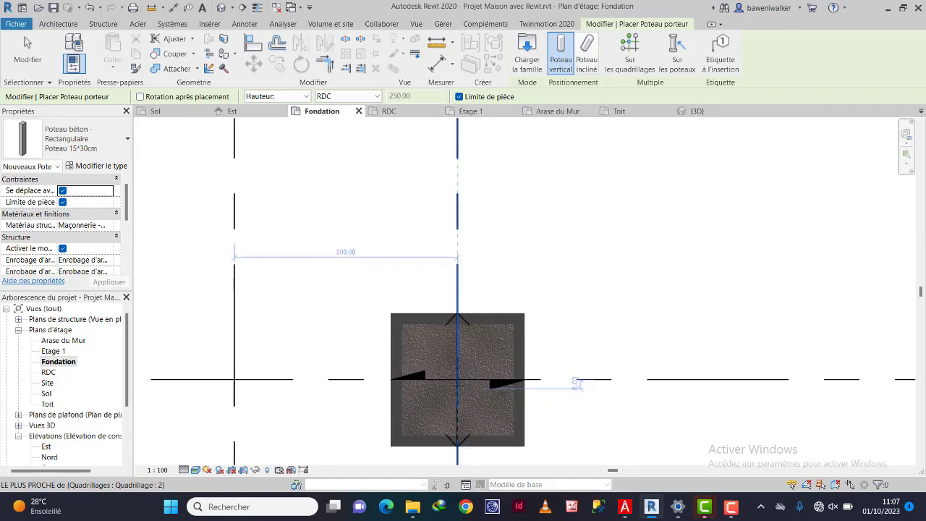
click(457, 379)
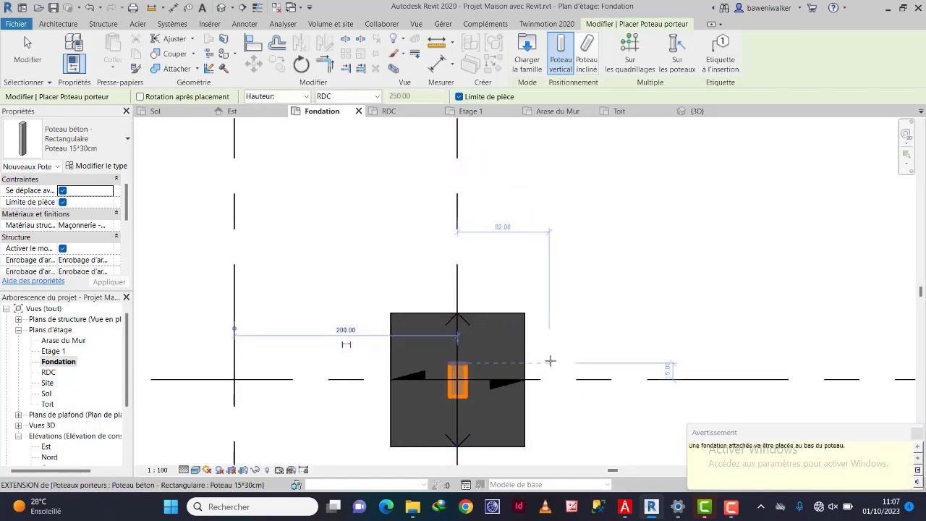
click(29, 51)
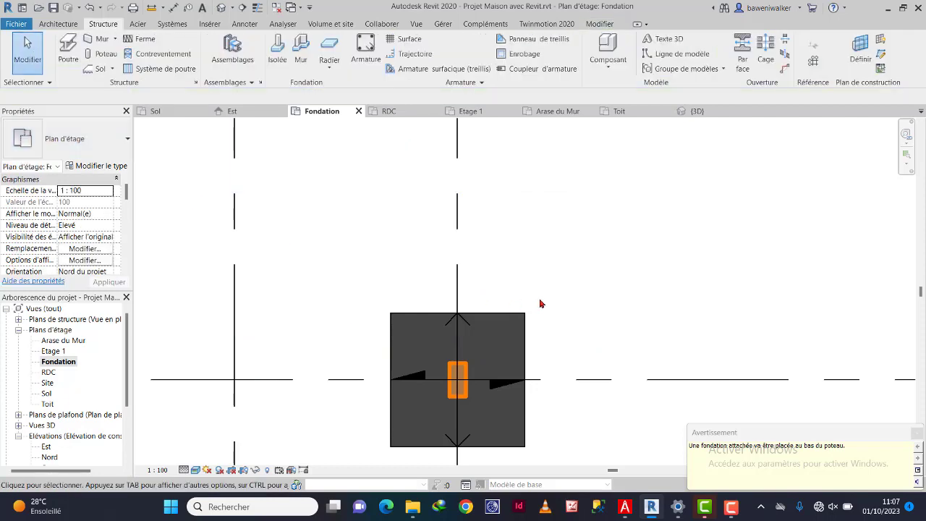
scroll(542, 304, down, 4)
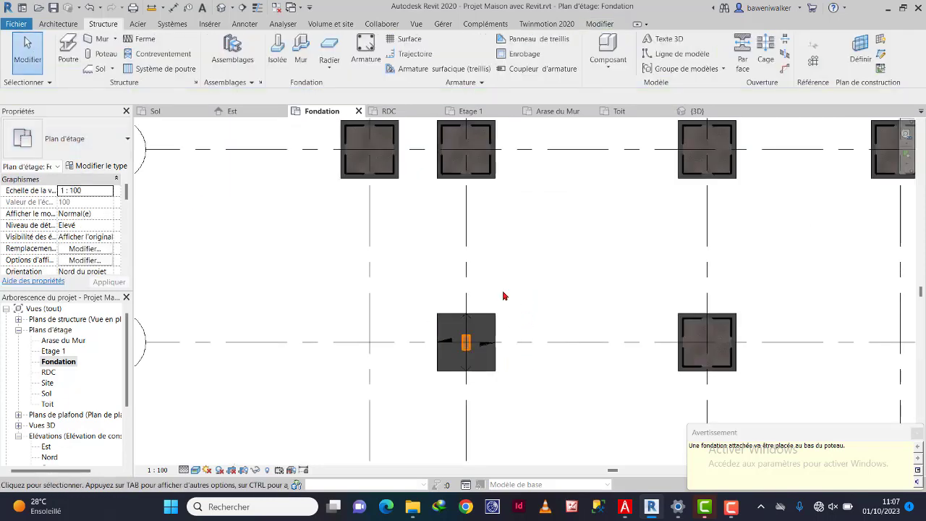
click(222, 10)
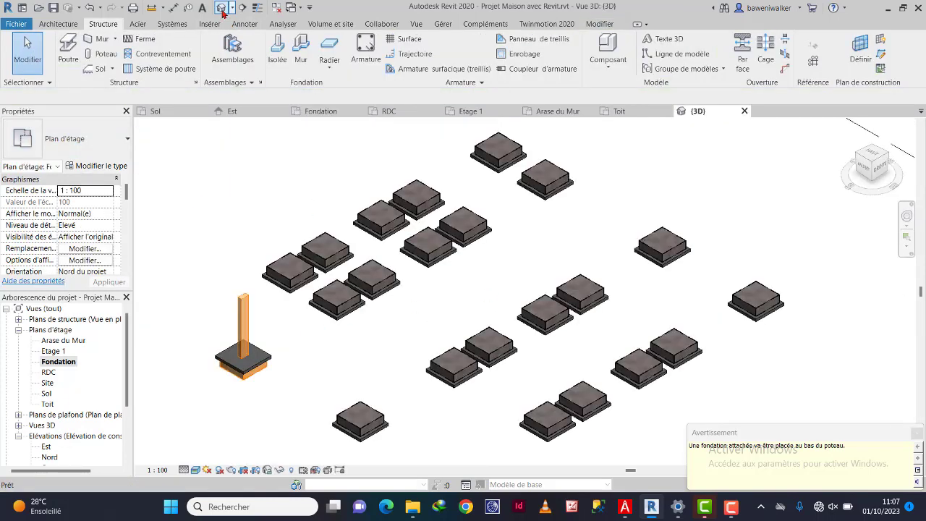
Examine the new column on its footing in 3D and bring up the Est elevation.
scroll(230, 382, up, 2)
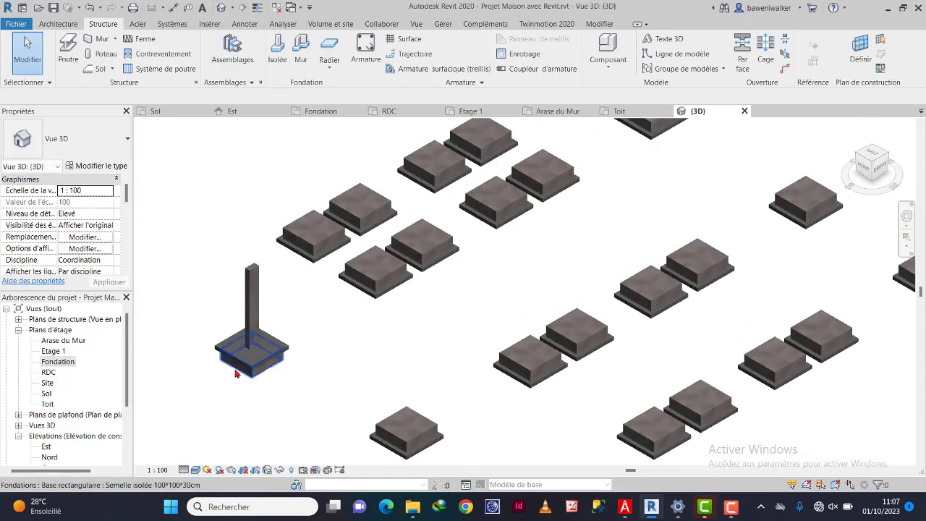
scroll(235, 373, up, 2)
scroll(262, 363, up, 2)
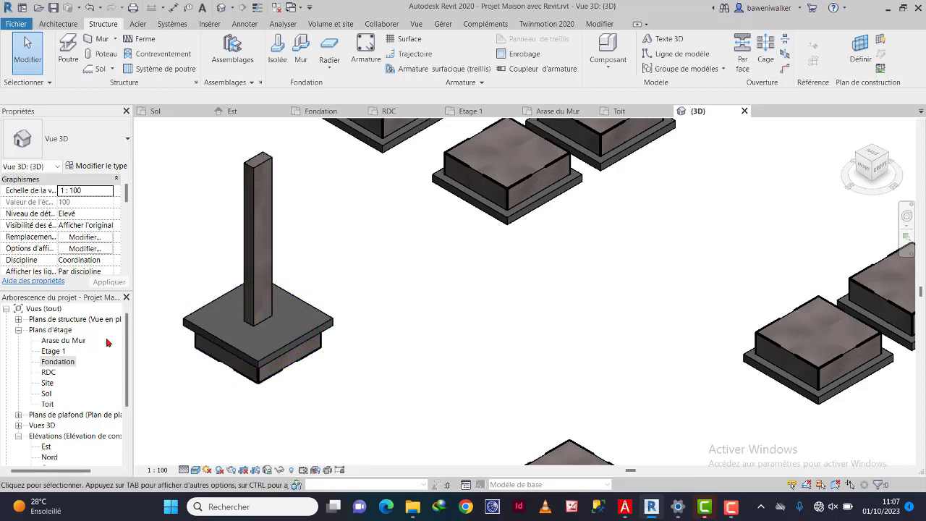
double_click(46, 447)
scroll(463, 293, down, 1)
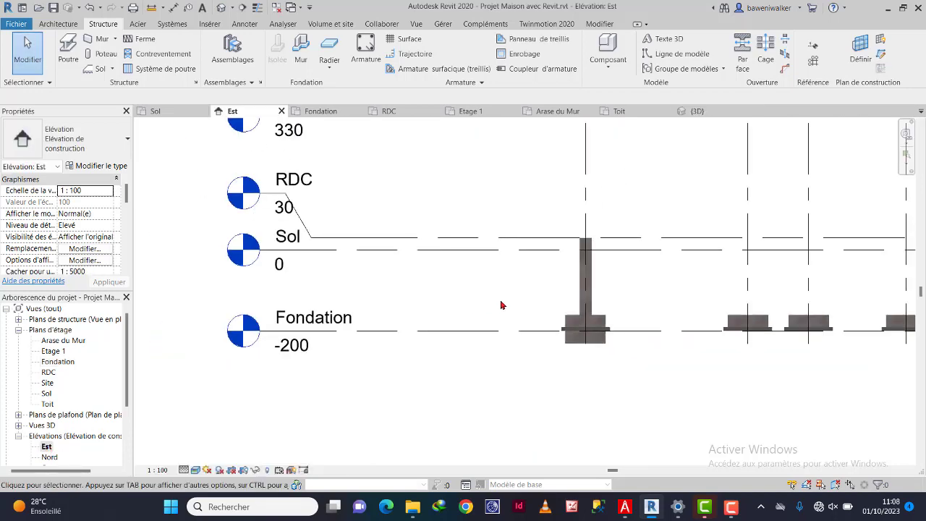
Set the Poteau 15*30cm column's base offset to 40 above Fondation and accept the attached-foundation warning.
scroll(610, 321, up, 1)
click(582, 295)
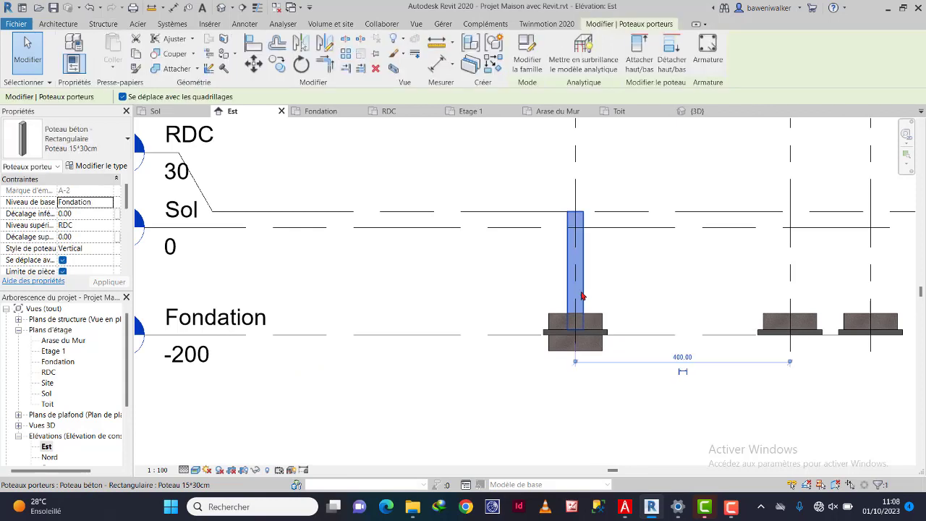
scroll(586, 297, up, 2)
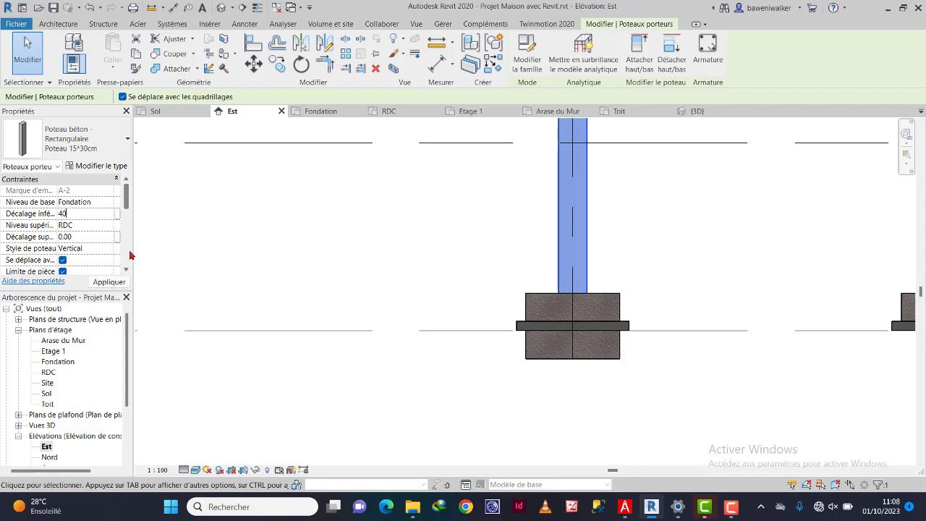
key(Return)
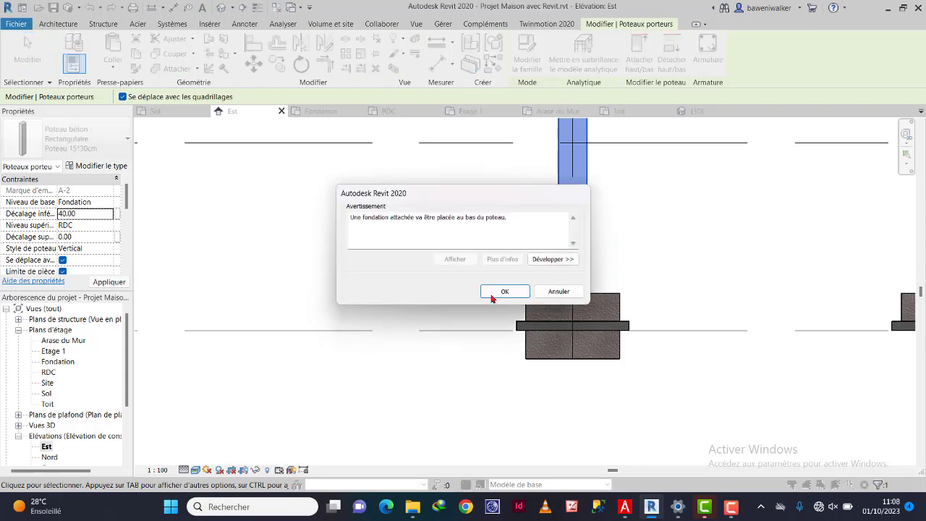
click(496, 293)
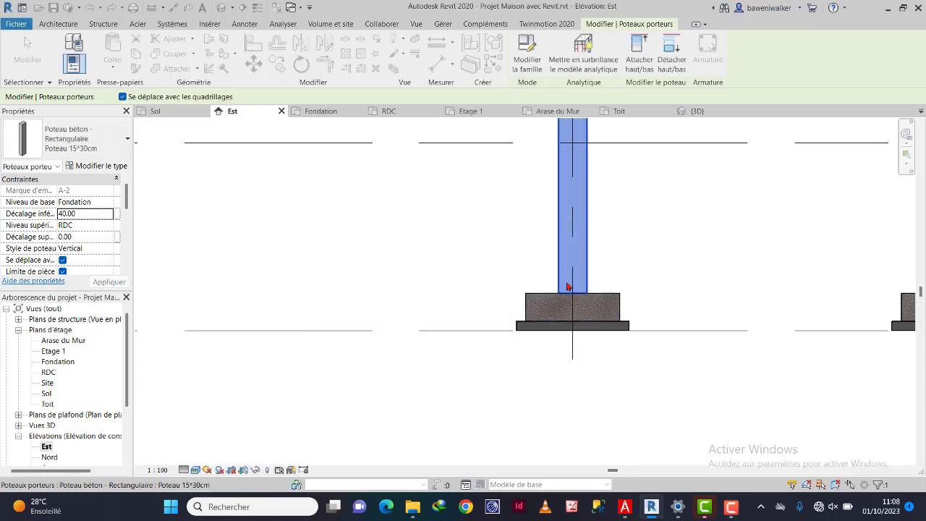
Examine in the Est elevation how the column, its footing and the blinding concrete slab stack together.
scroll(564, 380, down, 4)
scroll(594, 271, up, 3)
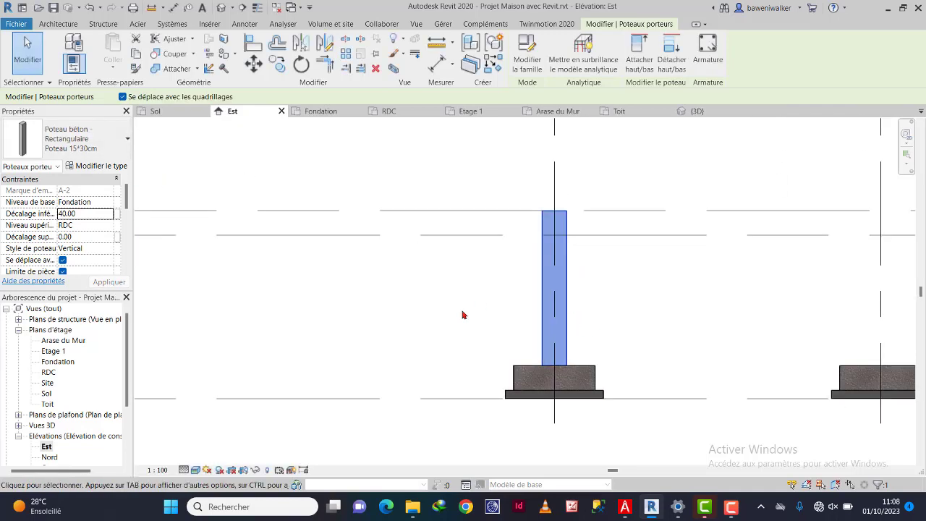
click(437, 312)
scroll(561, 382, up, 3)
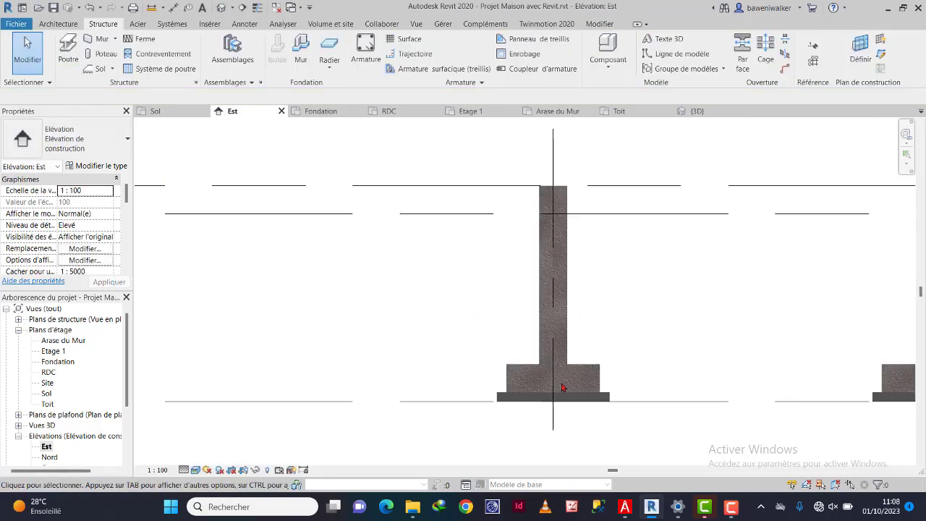
click(562, 402)
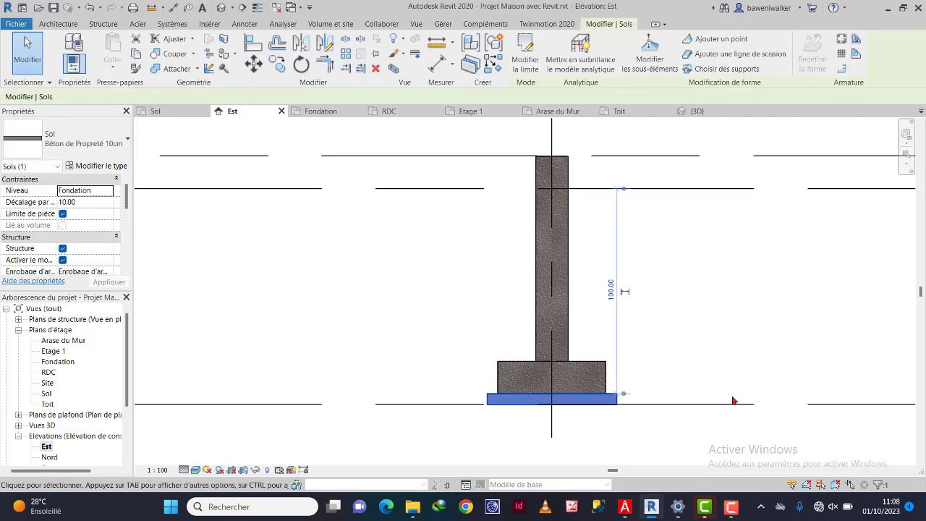
click(735, 369)
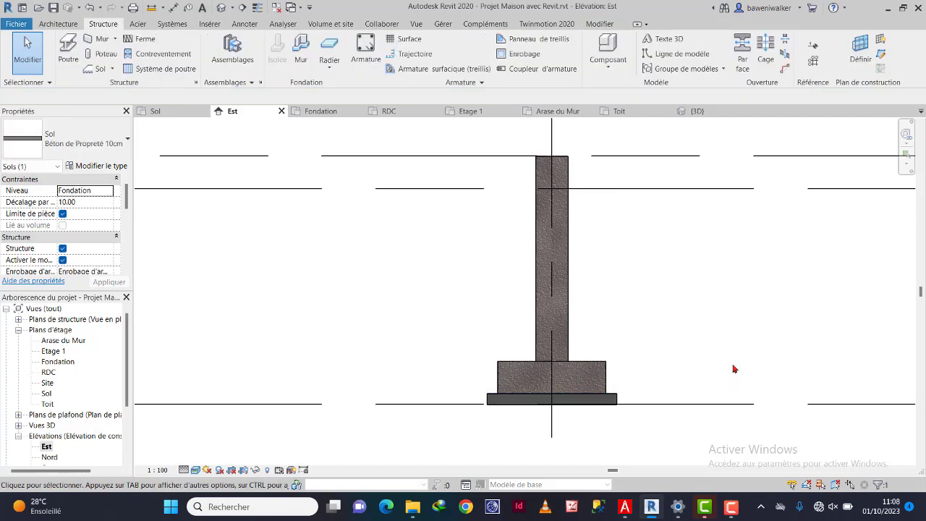
click(606, 380)
click(681, 340)
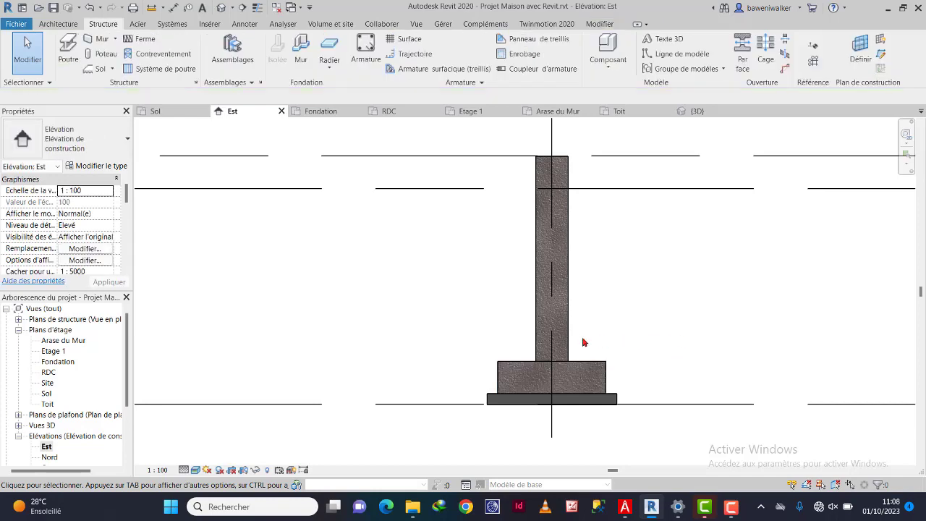
Check the column's extent between its footing and the RDC level against the other levels in the Est elevation.
click(567, 335)
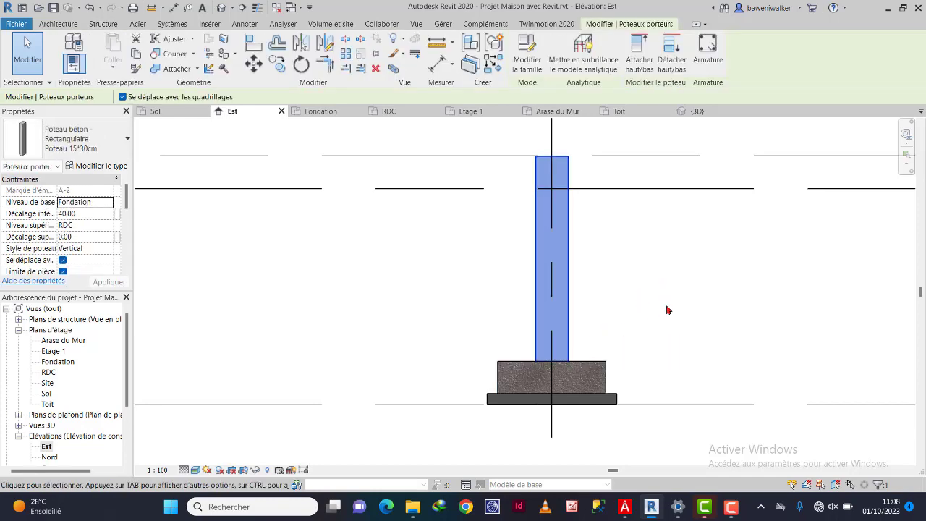
scroll(593, 287, down, 5)
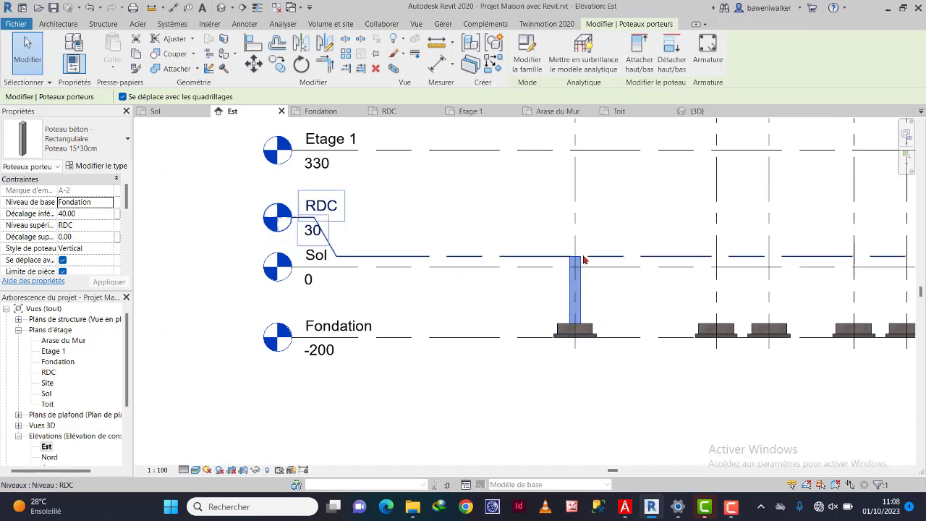
scroll(593, 284, up, 2)
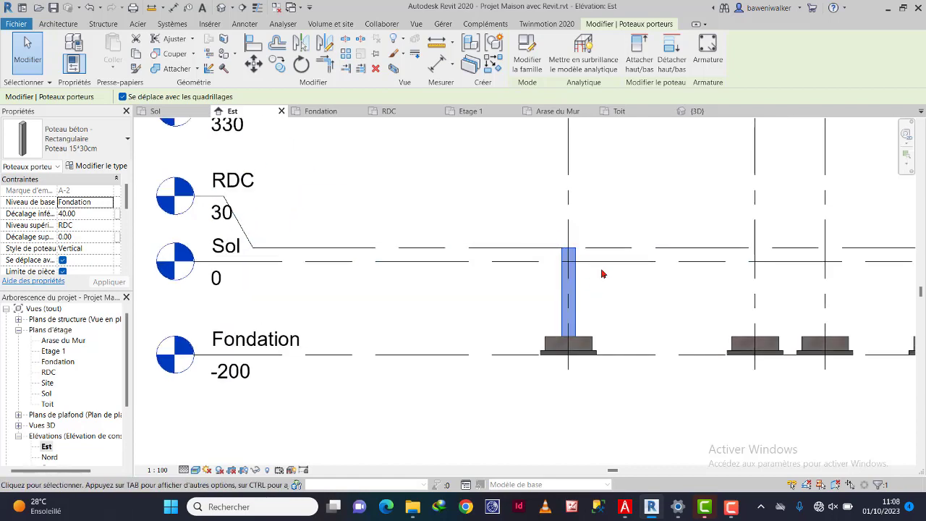
scroll(576, 256, up, 6)
click(646, 349)
scroll(451, 261, down, 7)
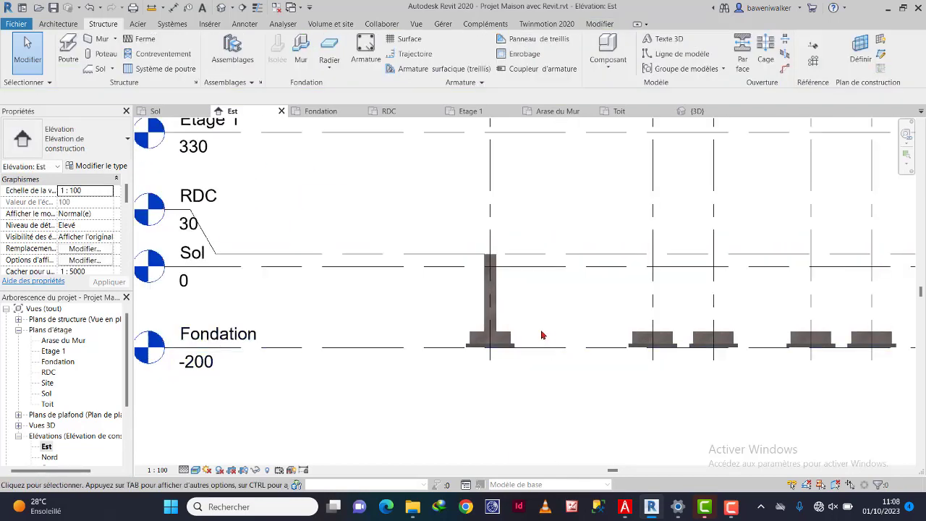
scroll(541, 335, up, 2)
scroll(492, 244, down, 5)
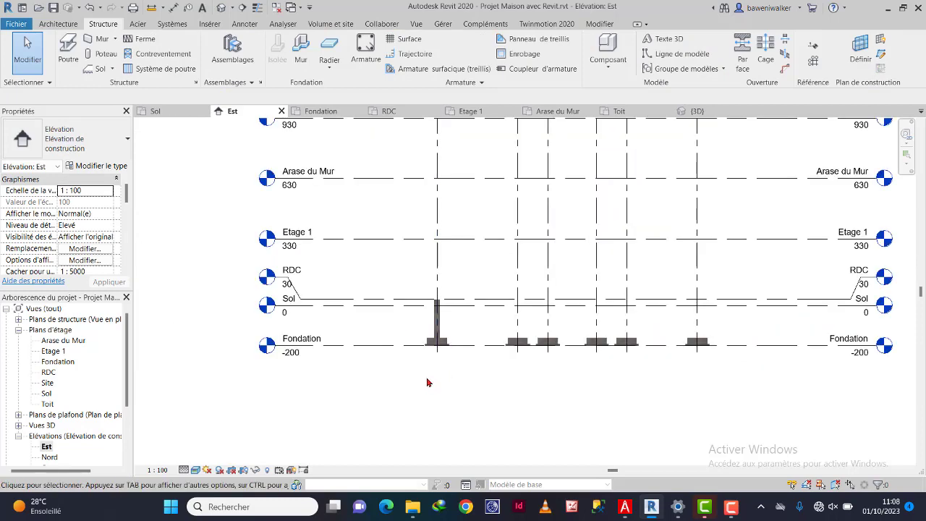
scroll(494, 399, up, 2)
scroll(494, 399, down, 2)
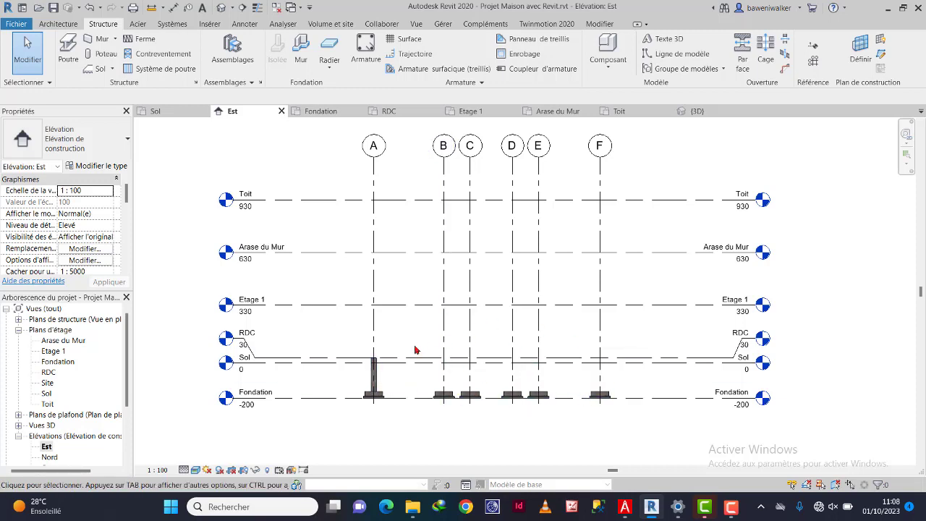
In the Fondation plan, start a multiple copy of the A-2 column and place a copy on the footing at A-3.
double_click(56, 361)
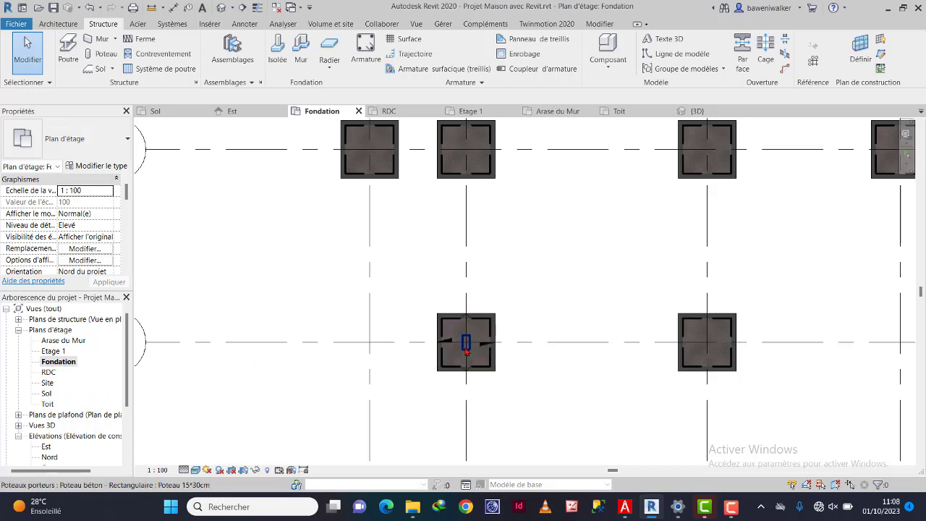
click(468, 352)
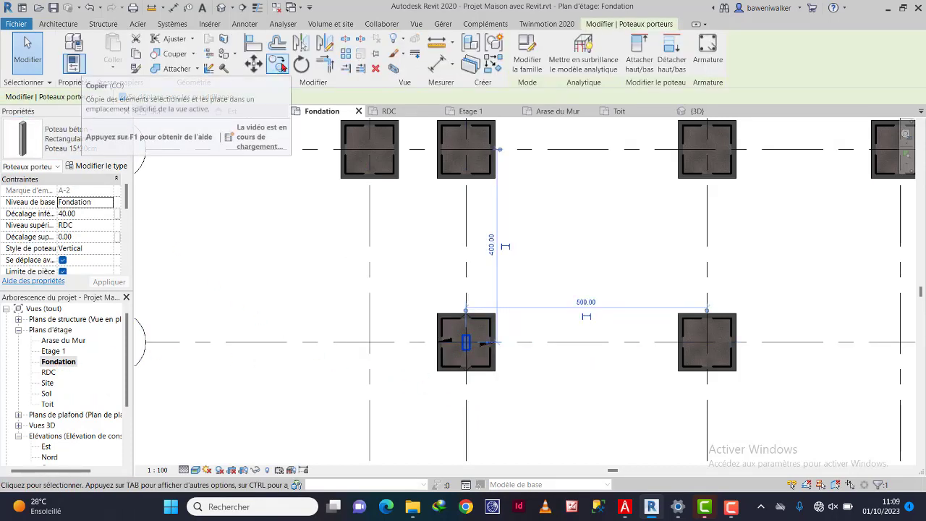
click(283, 69)
scroll(470, 354, up, 5)
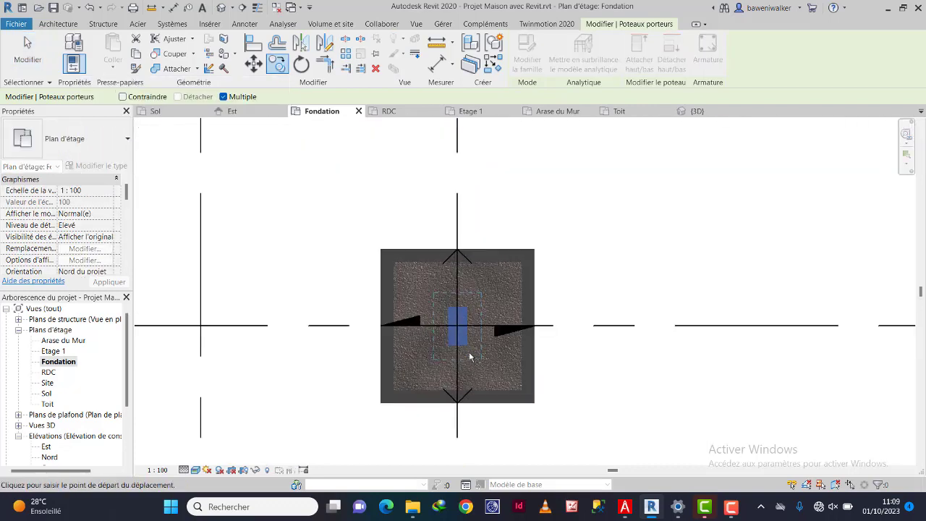
click(450, 313)
scroll(564, 318, down, 5)
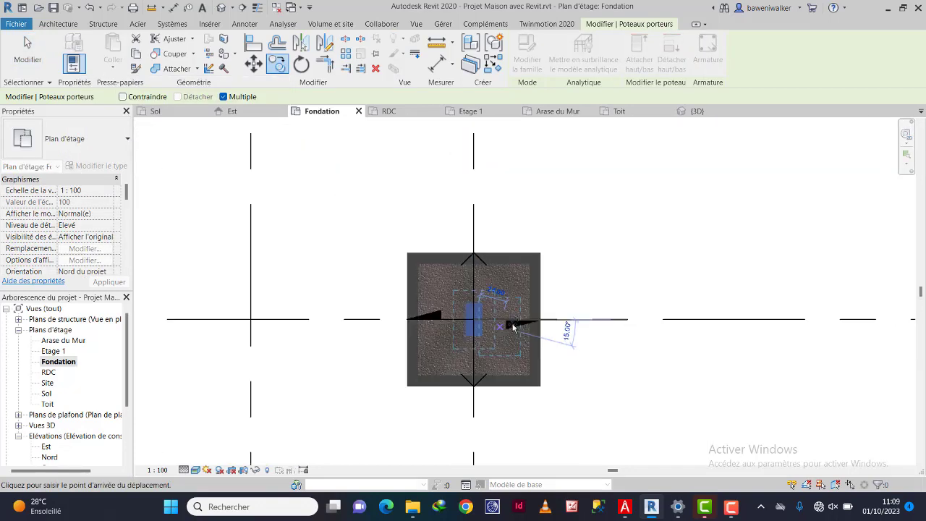
scroll(694, 325, up, 4)
scroll(731, 317, down, 6)
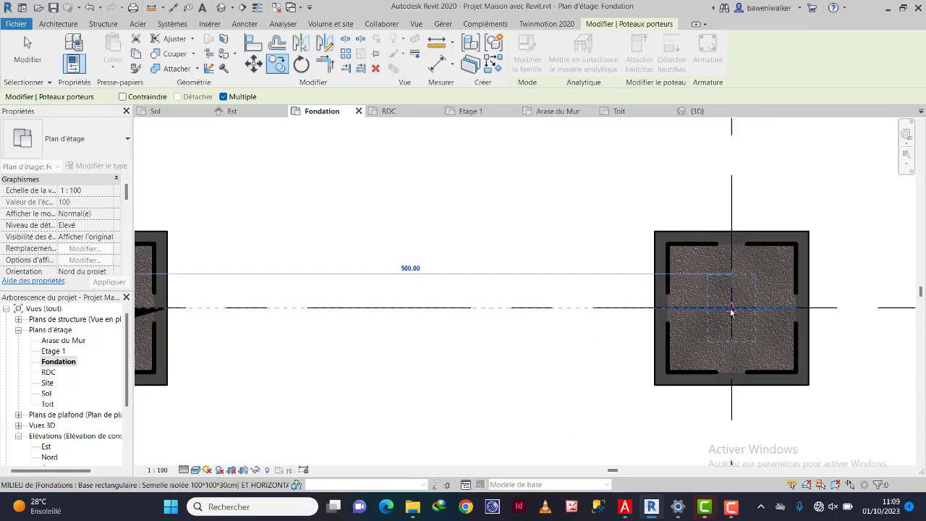
Copy the column onto the centres of the four footings along grid B, at grids 4, 3, 2 and 1.
middle_drag(639, 197, 612, 366)
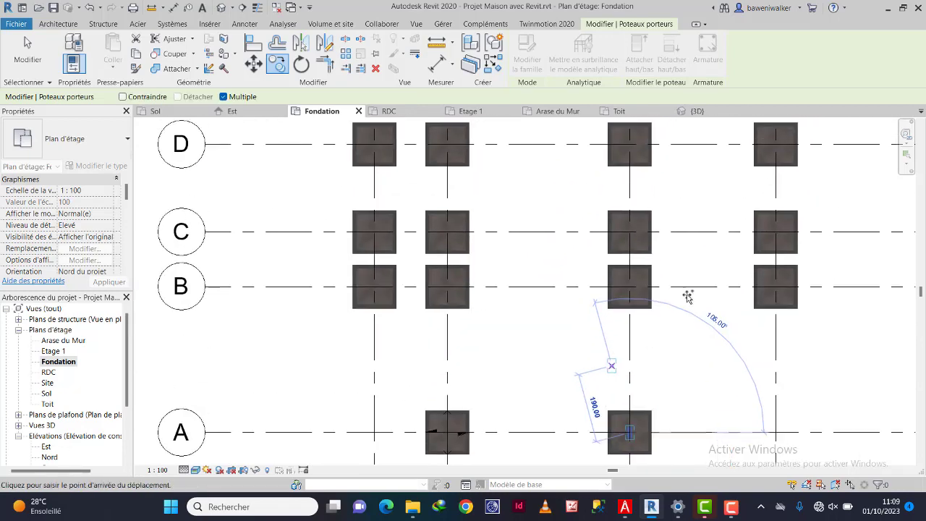
scroll(778, 288, up, 4)
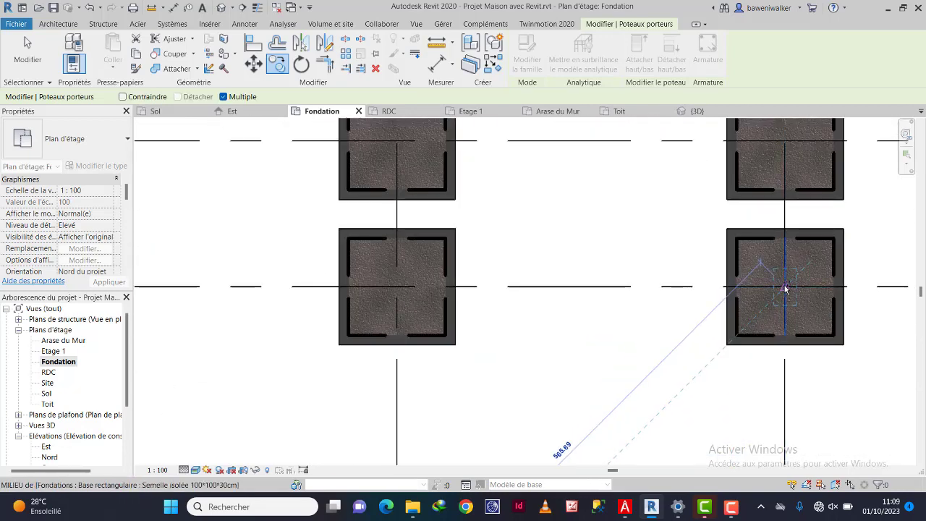
click(785, 288)
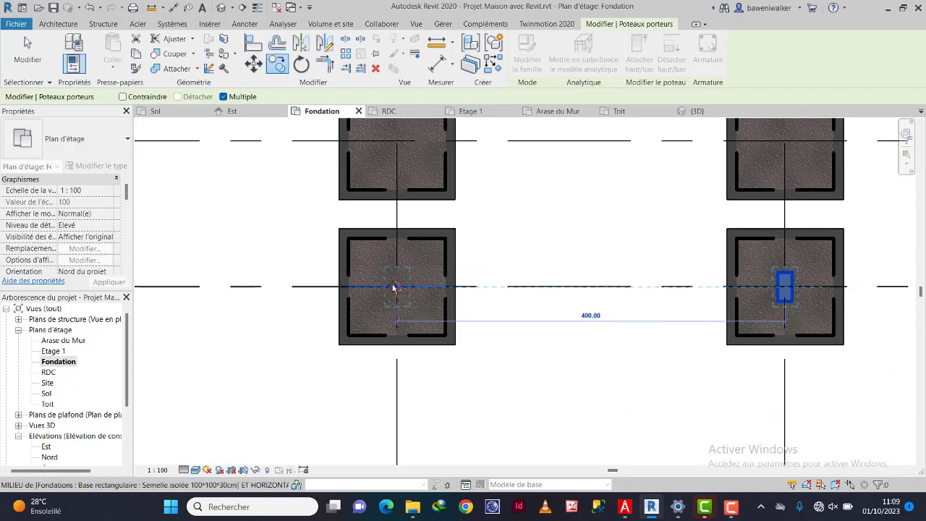
scroll(506, 286, down, 5)
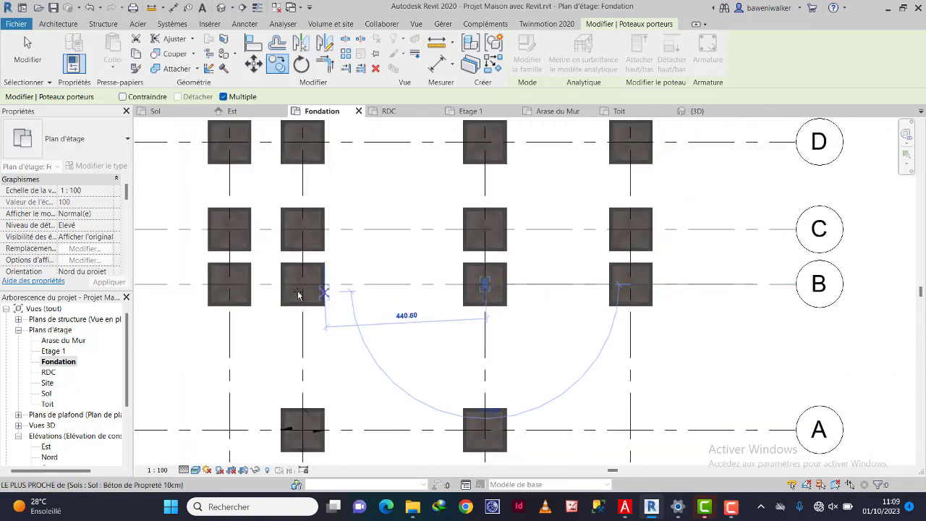
scroll(302, 282, up, 3)
scroll(304, 273, up, 2)
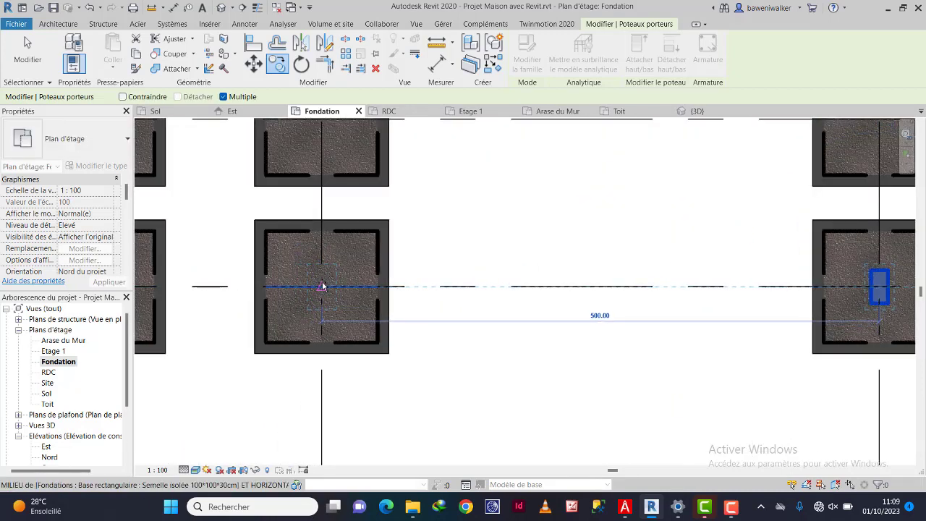
click(322, 287)
scroll(433, 303, down, 4)
scroll(354, 303, up, 5)
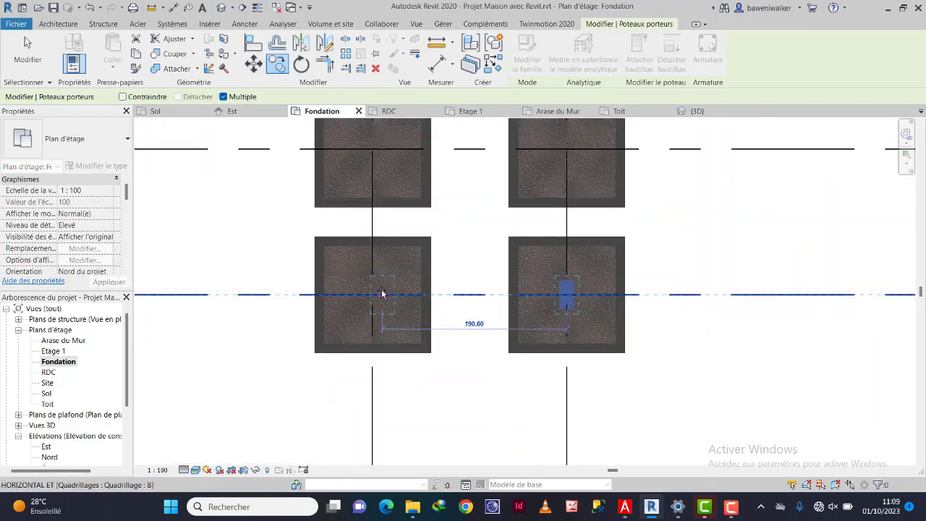
scroll(373, 294, up, 2)
click(366, 295)
Copy the column onto the centres of the four footings along grid C, from grid 1 to grid 4.
scroll(384, 342, down, 4)
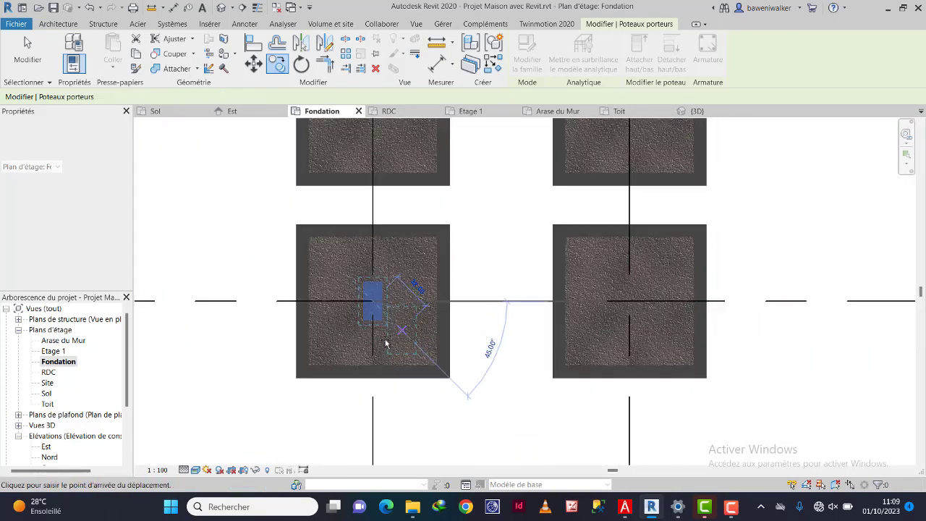
scroll(362, 289, up, 3)
scroll(378, 271, up, 3)
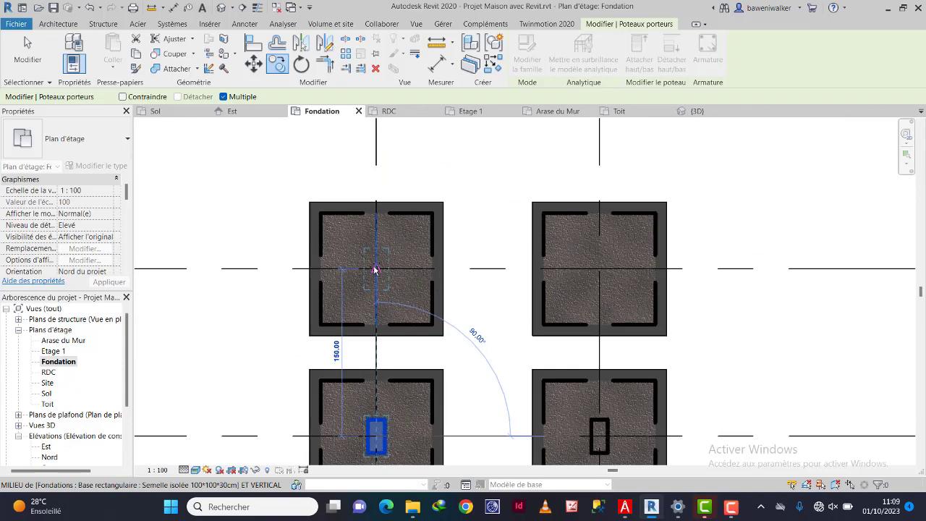
click(376, 268)
click(598, 268)
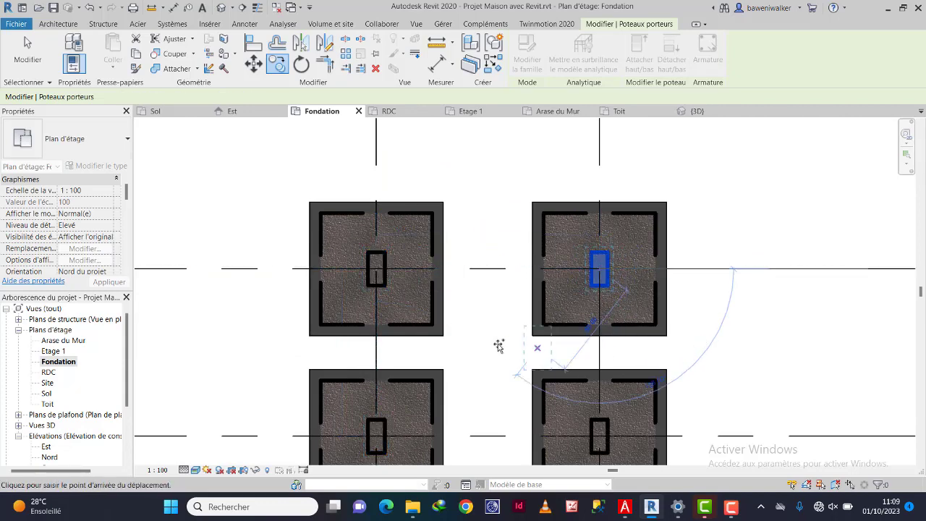
scroll(372, 321, down, 4)
scroll(642, 317, up, 3)
scroll(641, 316, up, 1)
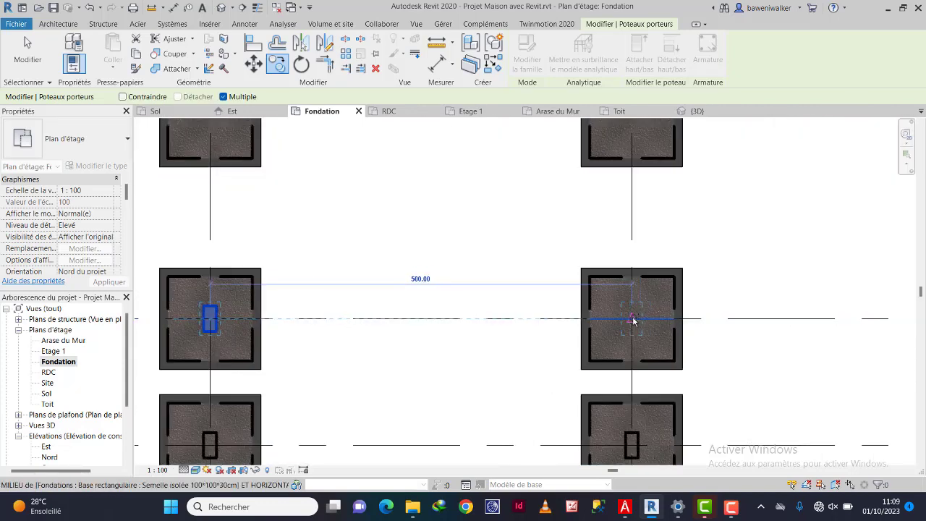
scroll(632, 320, down, 4)
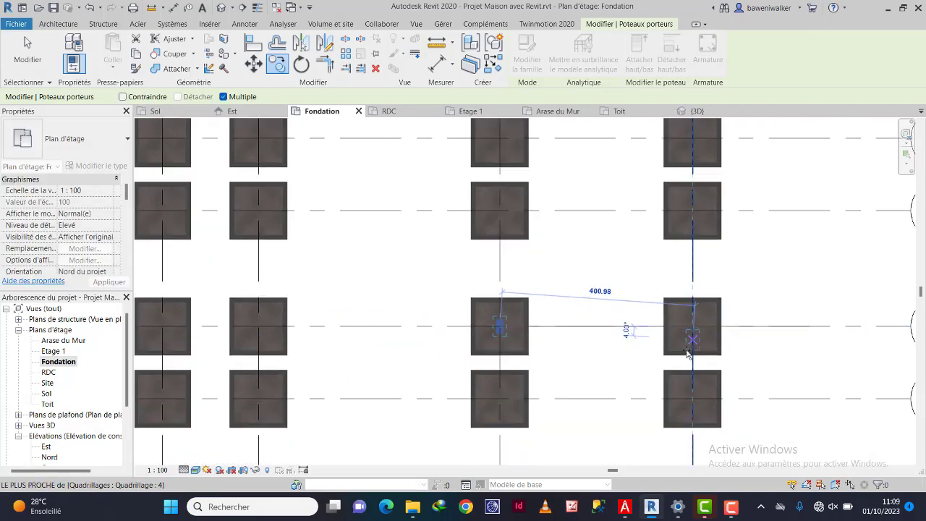
scroll(688, 352, up, 3)
scroll(696, 334, up, 2)
click(693, 296)
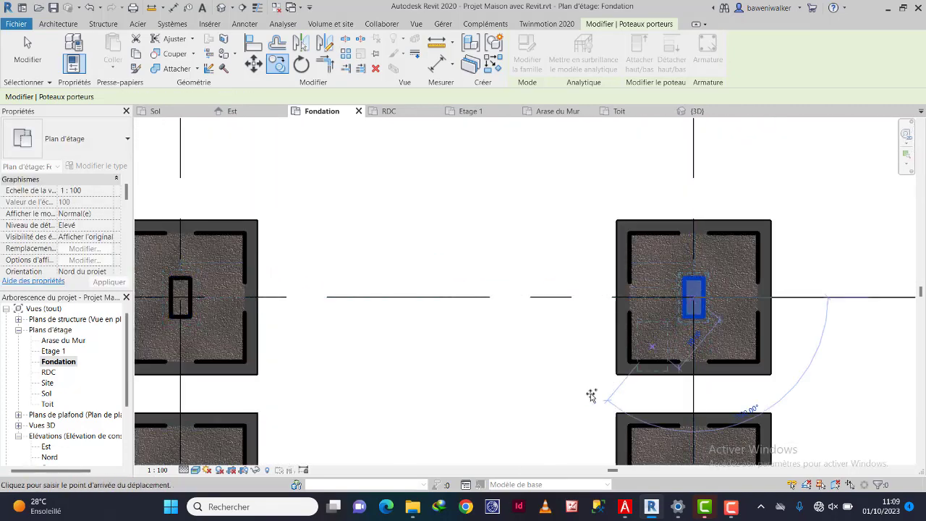
Copy the column onto the centres of the four footings along grid D, from grid 4 to grid 1.
scroll(593, 397, down, 5)
scroll(607, 318, up, 6)
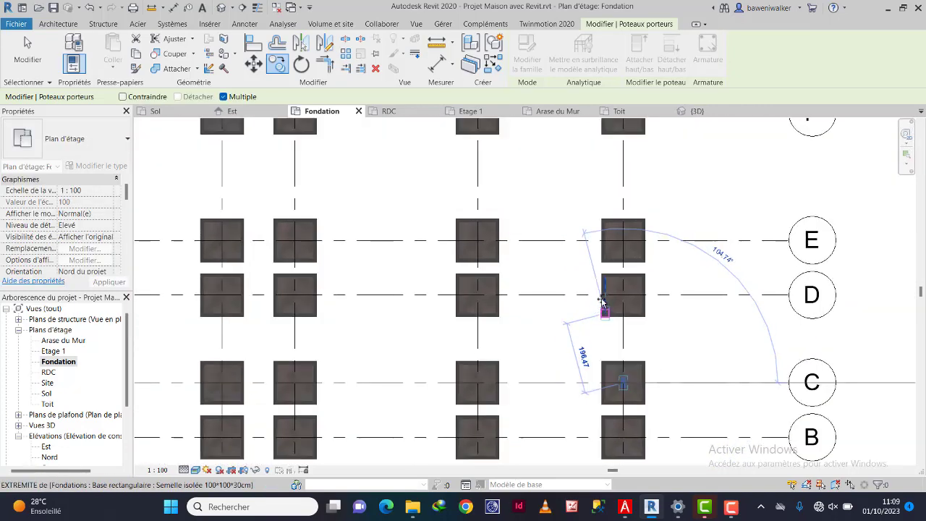
click(650, 296)
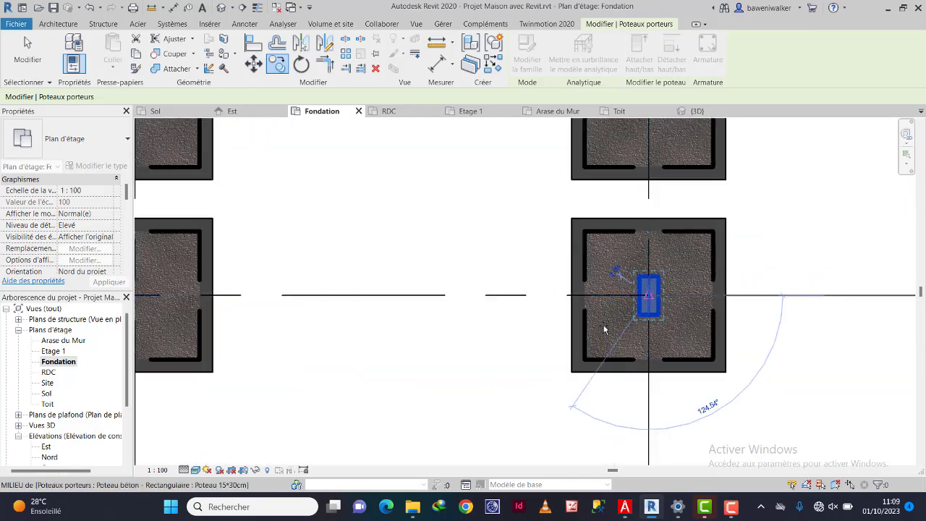
scroll(492, 331, down, 4)
scroll(365, 329, up, 2)
scroll(357, 327, up, 2)
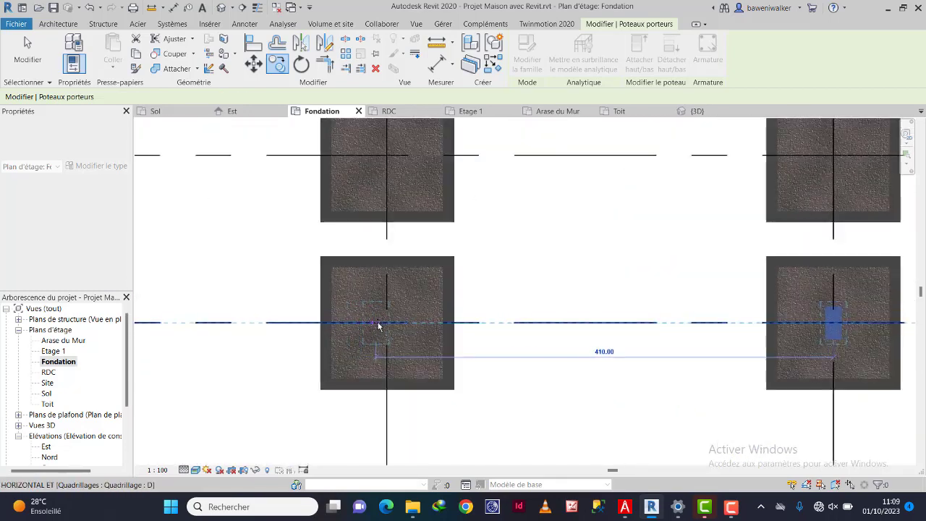
click(388, 323)
scroll(550, 337, down, 4)
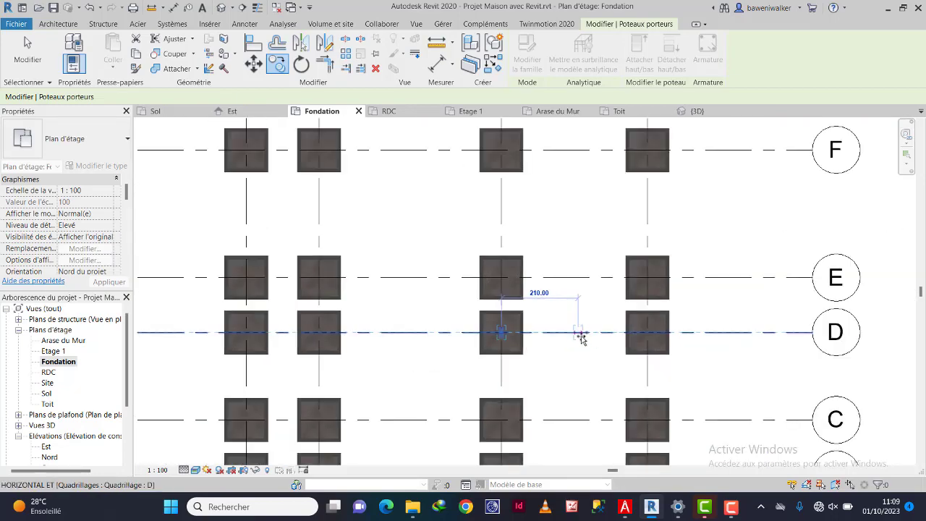
scroll(361, 332, up, 4)
scroll(361, 332, up, 6)
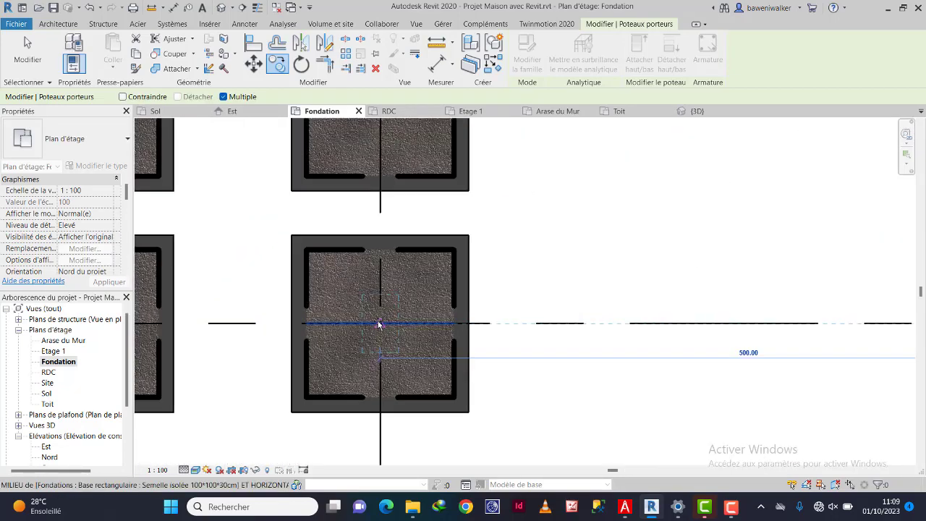
click(380, 324)
scroll(328, 341, down, 7)
scroll(356, 354, down, 2)
scroll(311, 350, up, 6)
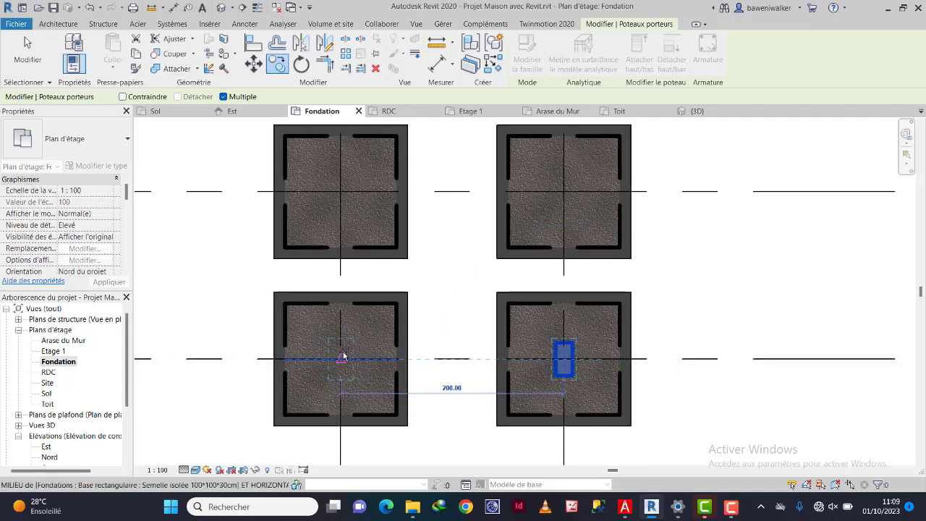
click(343, 357)
Copy the column onto the centres of the four footings along grid E, from grid 1 to grid 4.
click(340, 192)
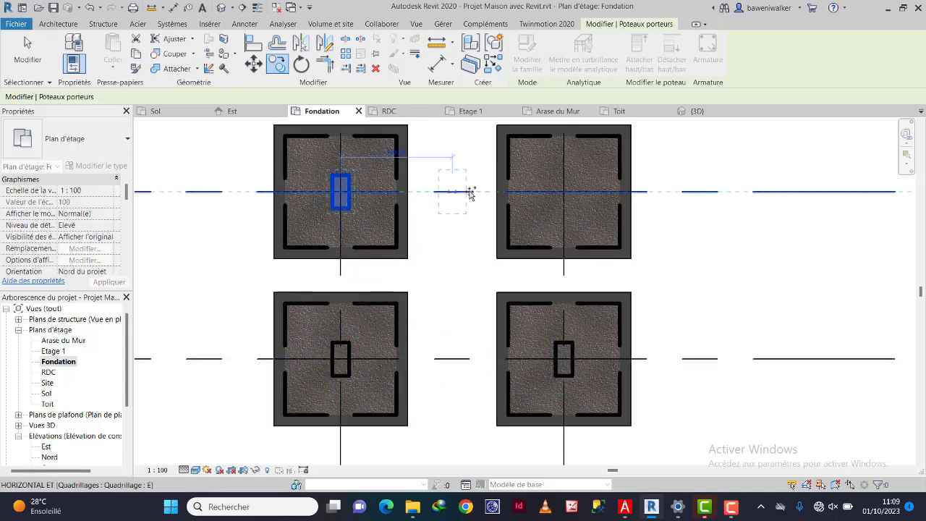
click(564, 192)
scroll(289, 270, down, 3)
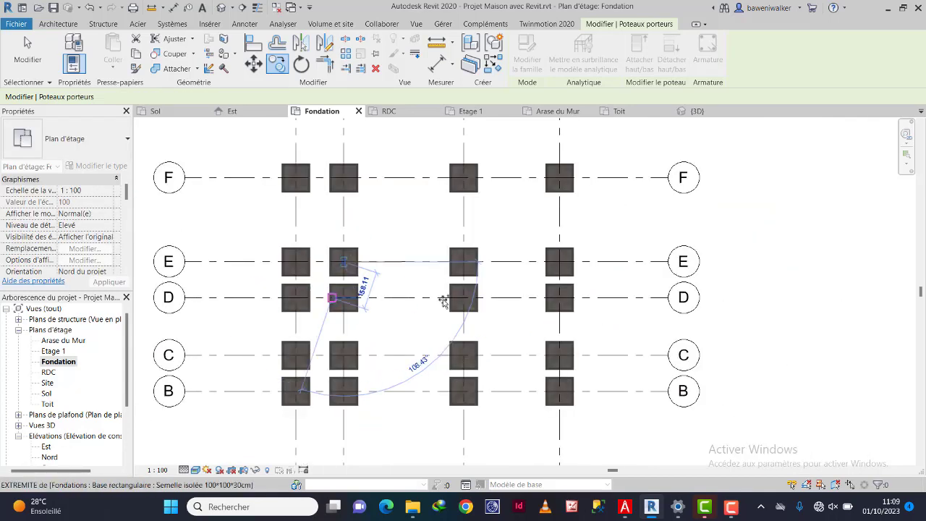
scroll(470, 268, up, 4)
scroll(460, 253, up, 2)
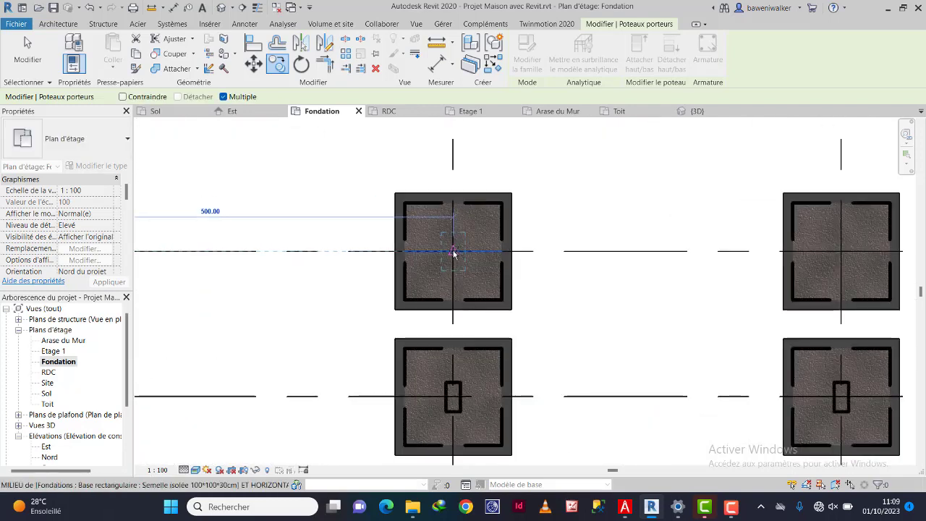
click(452, 251)
click(828, 253)
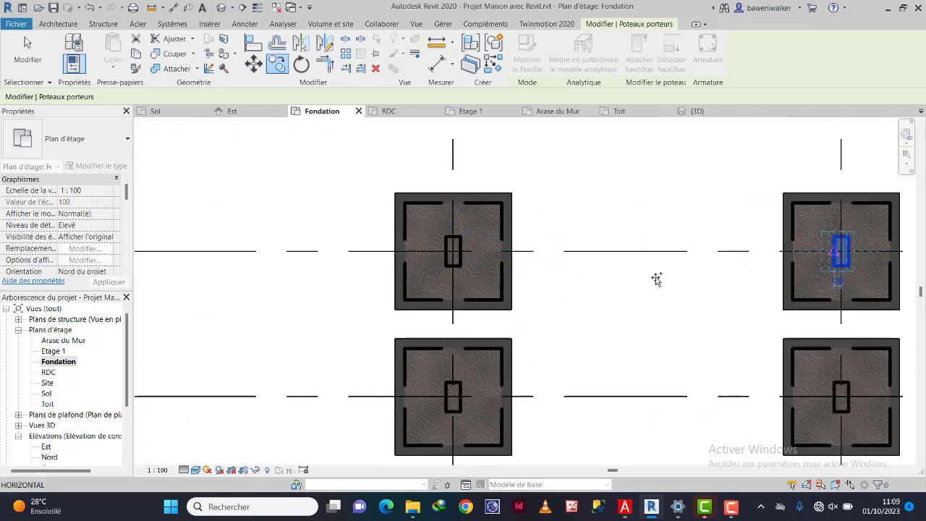
Copy the column onto the centres of the footings along grid F, from grid 4 to grid 1, and end the multiple copy.
scroll(655, 274, down, 4)
scroll(628, 233, up, 5)
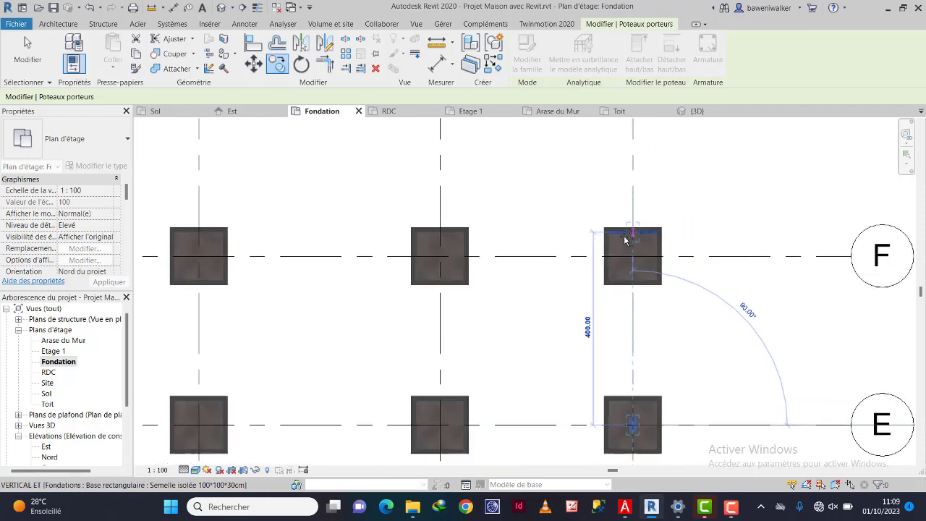
click(631, 258)
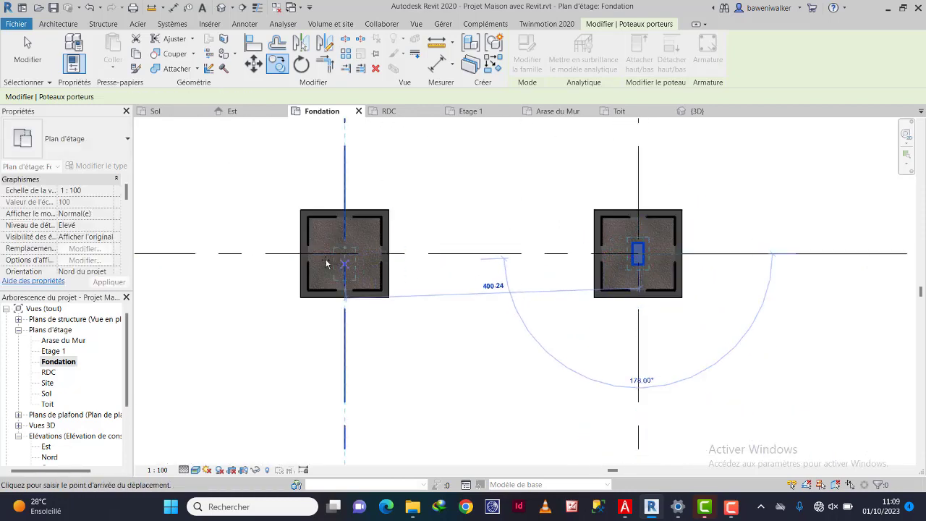
scroll(342, 256, up, 2)
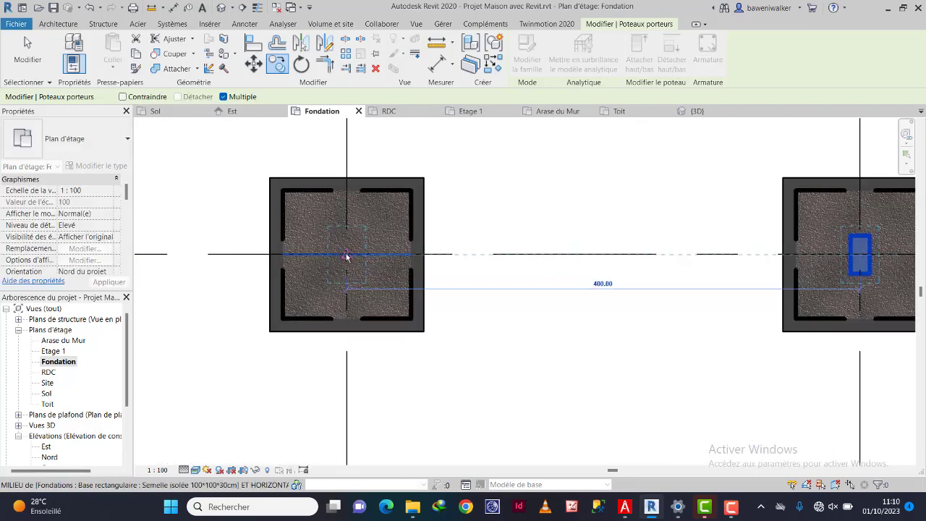
scroll(506, 304, down, 5)
scroll(376, 300, up, 5)
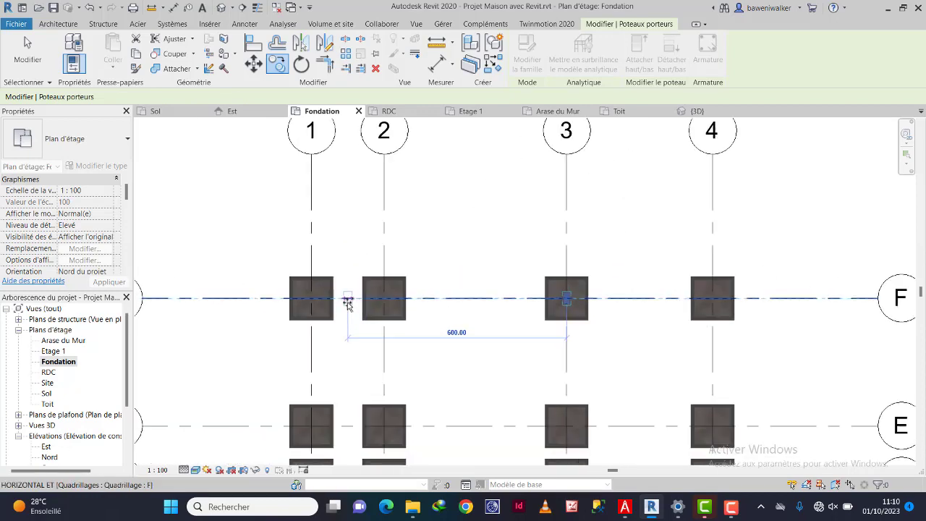
click(406, 296)
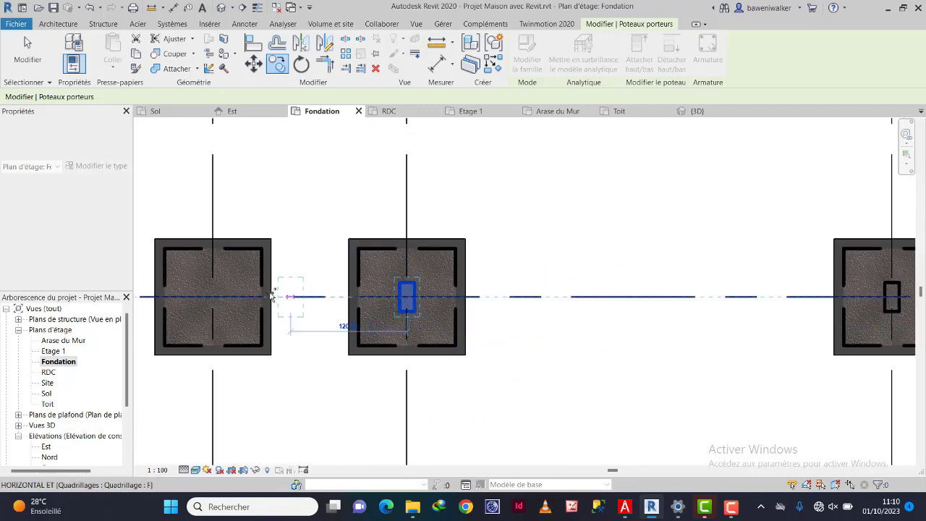
click(212, 297)
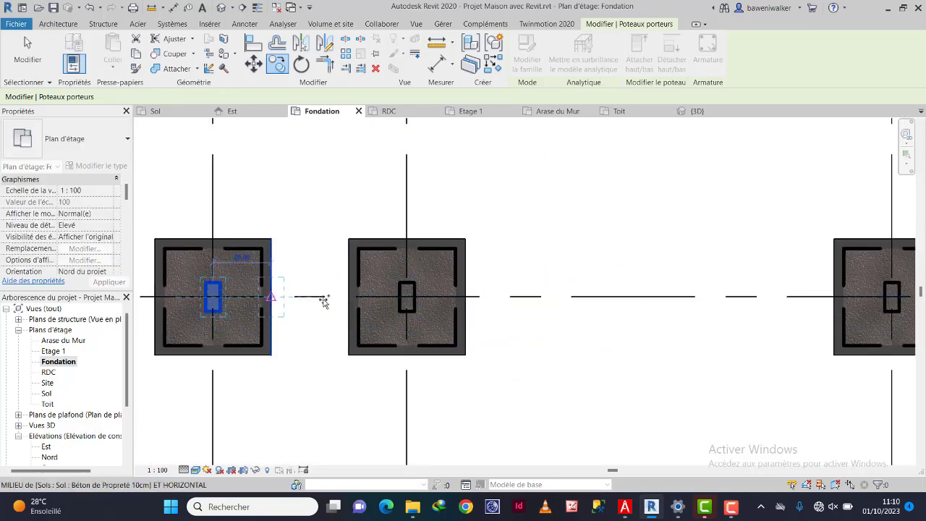
scroll(420, 298, down, 5)
click(24, 55)
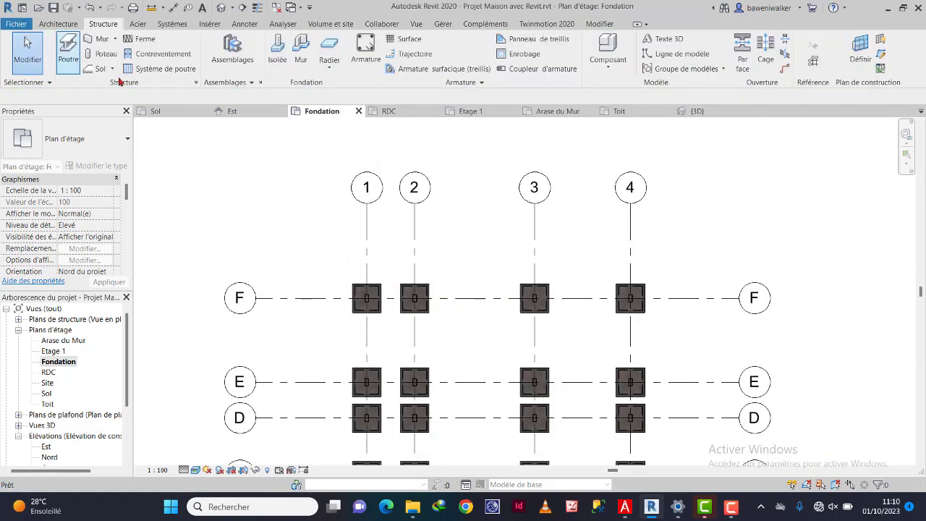
Display the Fondation plan in the Image filaire visual style and check the columns on the footings across all grids.
scroll(434, 212, down, 4)
scroll(467, 326, up, 2)
scroll(446, 254, up, 2)
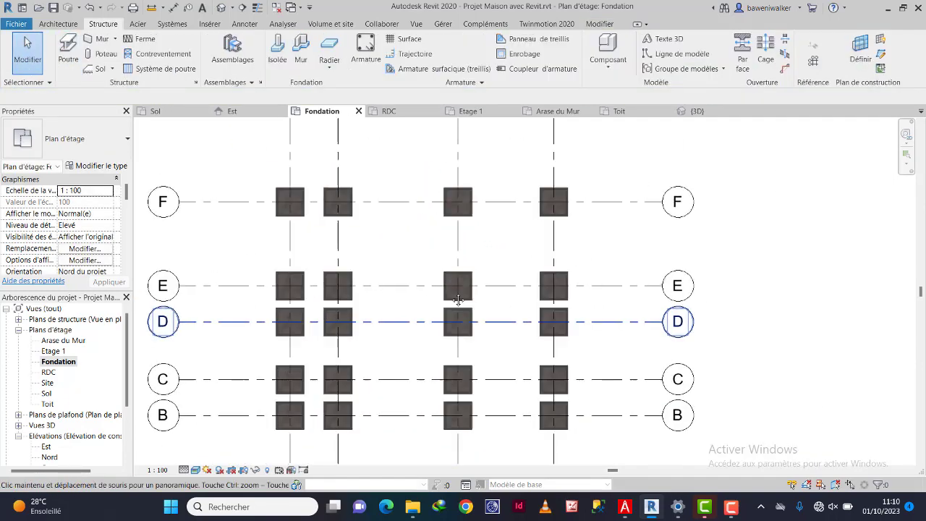
scroll(478, 289, down, 3)
scroll(470, 327, up, 1)
scroll(463, 322, up, 2)
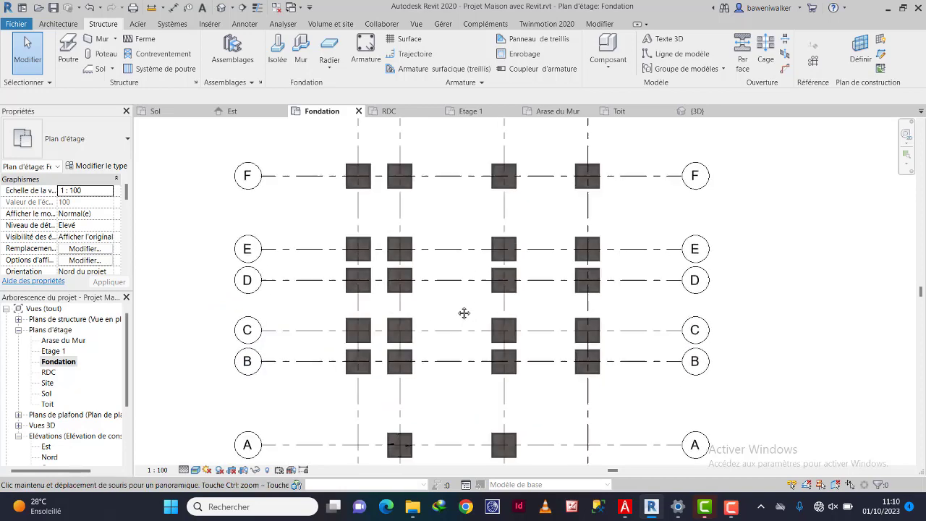
scroll(448, 308, down, 2)
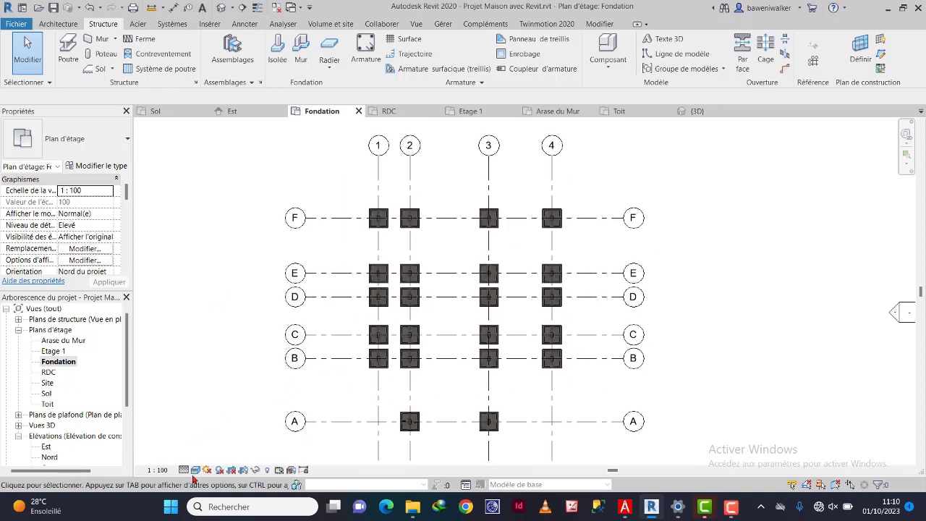
click(196, 470)
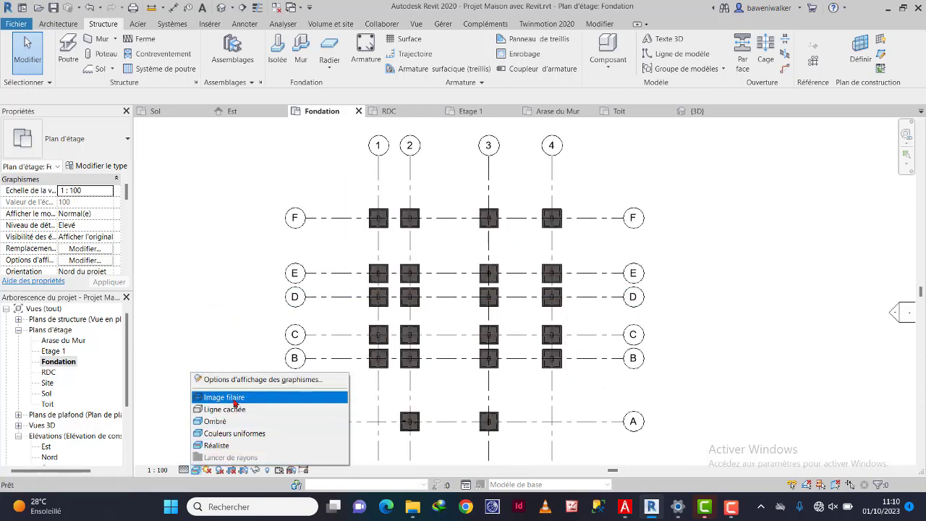
click(235, 400)
scroll(488, 355, up, 2)
scroll(434, 409, up, 1)
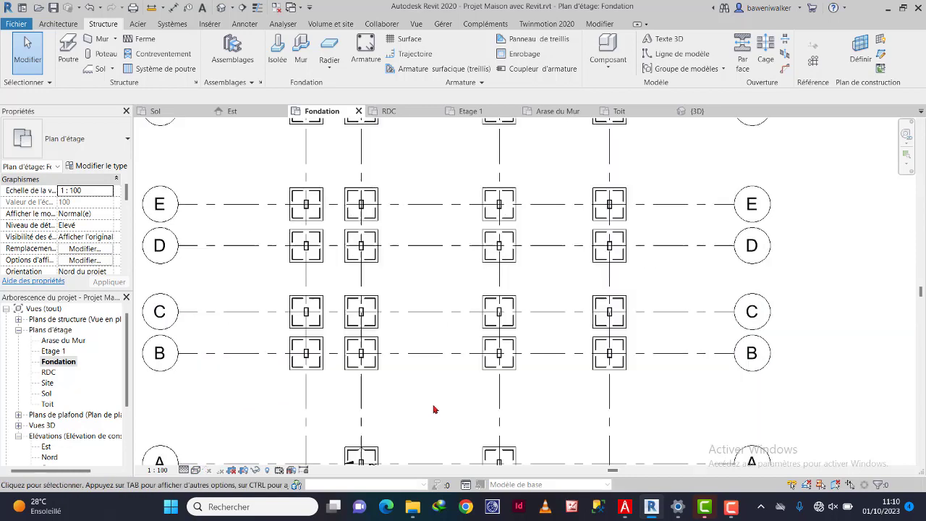
scroll(470, 394, up, 1)
scroll(543, 340, up, 1)
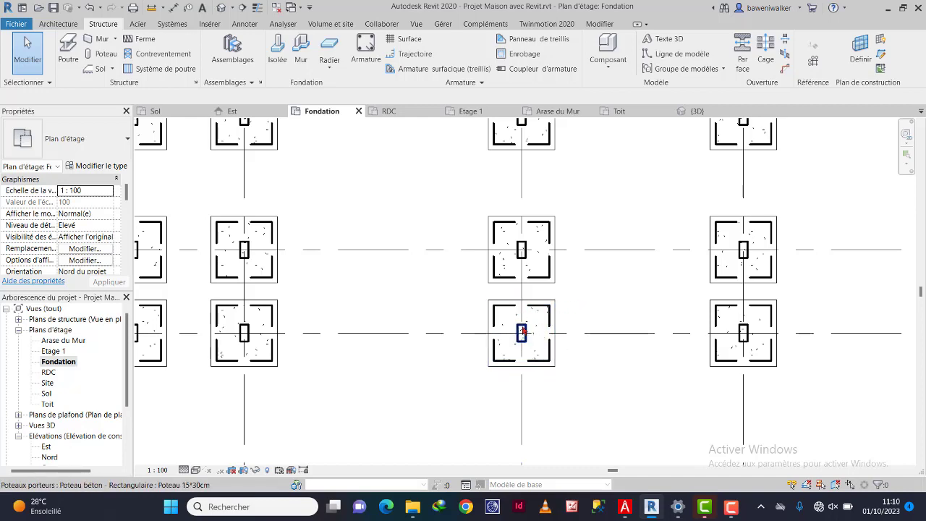
scroll(522, 331, down, 6)
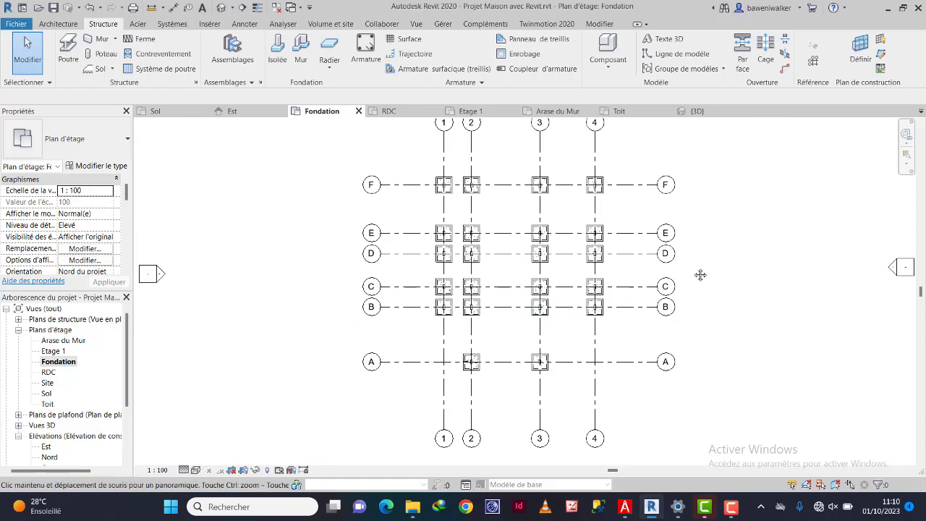
middle_drag(700, 274, 649, 303)
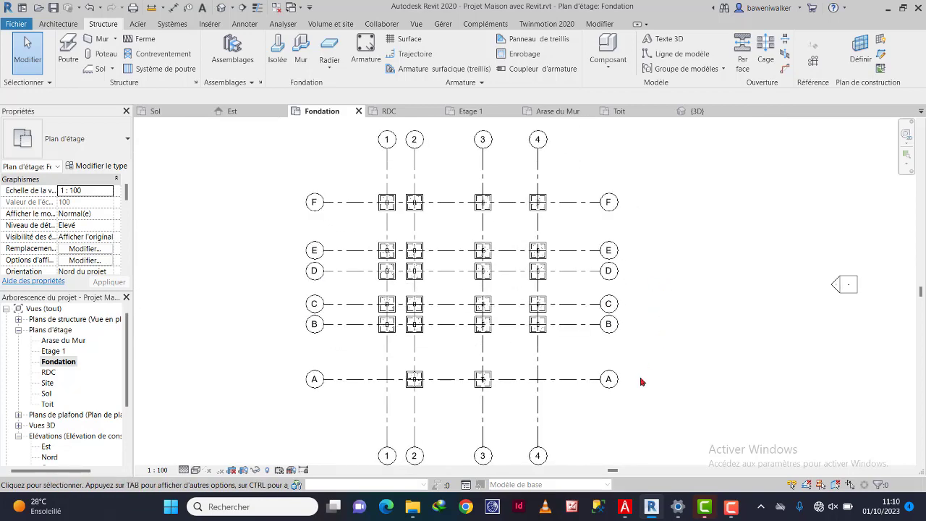
Set the Fondation plan's visual style back to Réaliste.
click(196, 471)
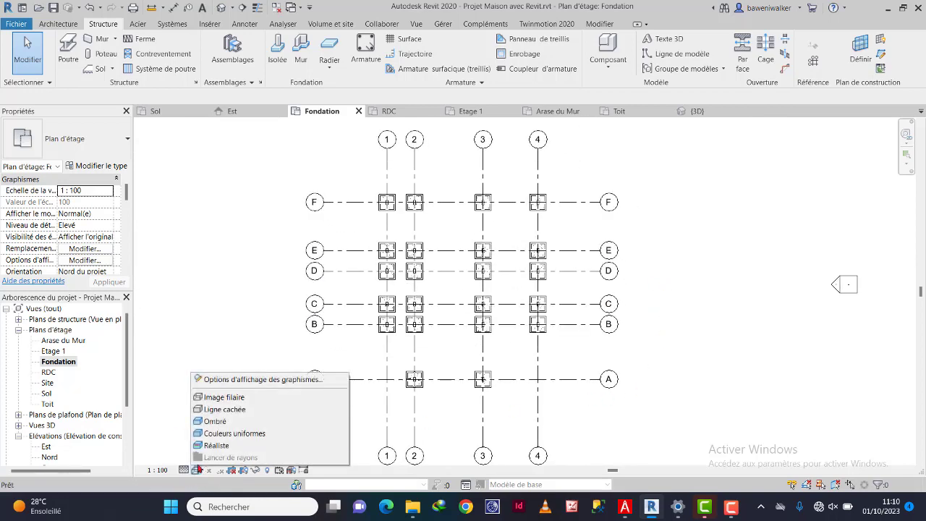
click(223, 447)
scroll(429, 378, up, 3)
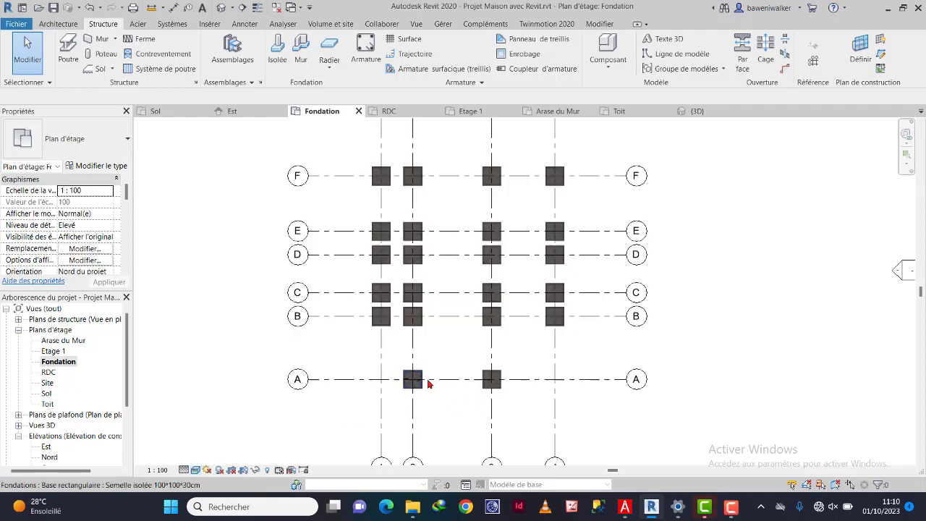
middle_drag(451, 310, 434, 331)
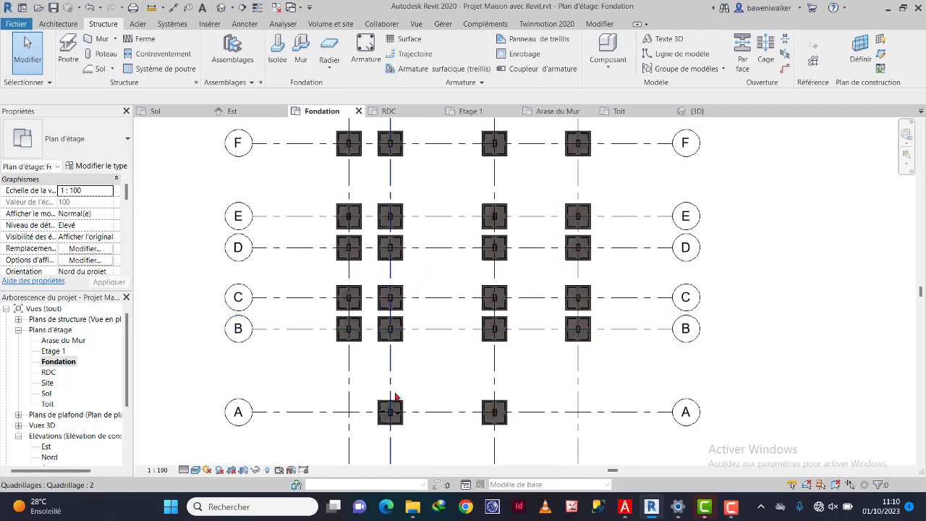
Open the 3D view and inspect the columns standing on all the footings.
click(221, 8)
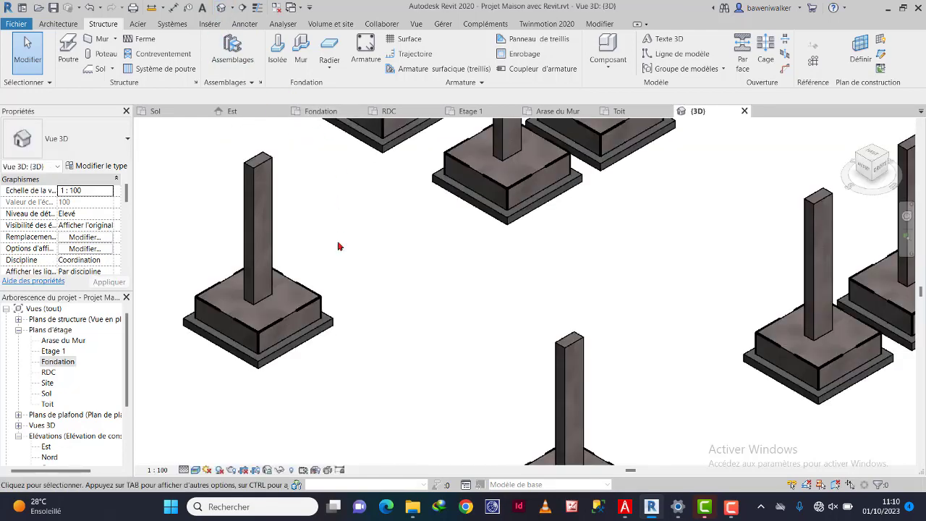
scroll(346, 315, down, 7)
scroll(544, 242, up, 5)
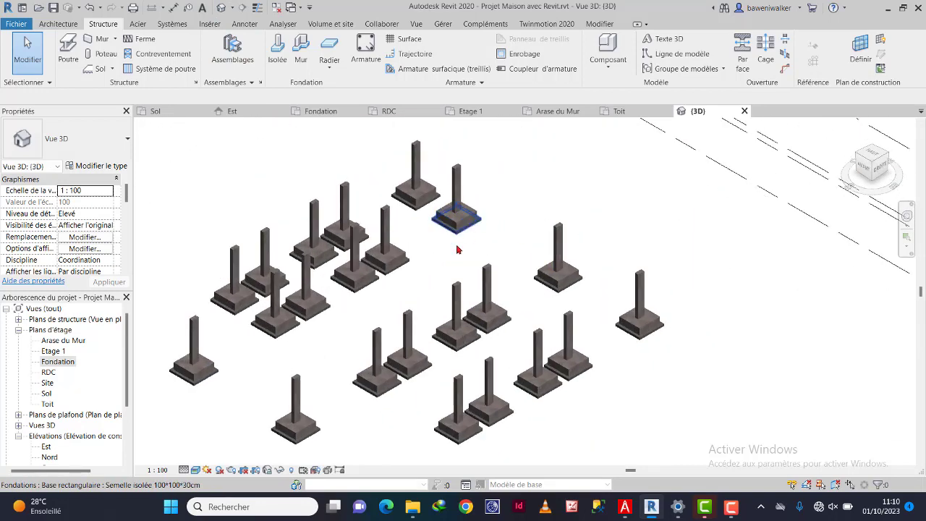
middle_drag(410, 277, 496, 253)
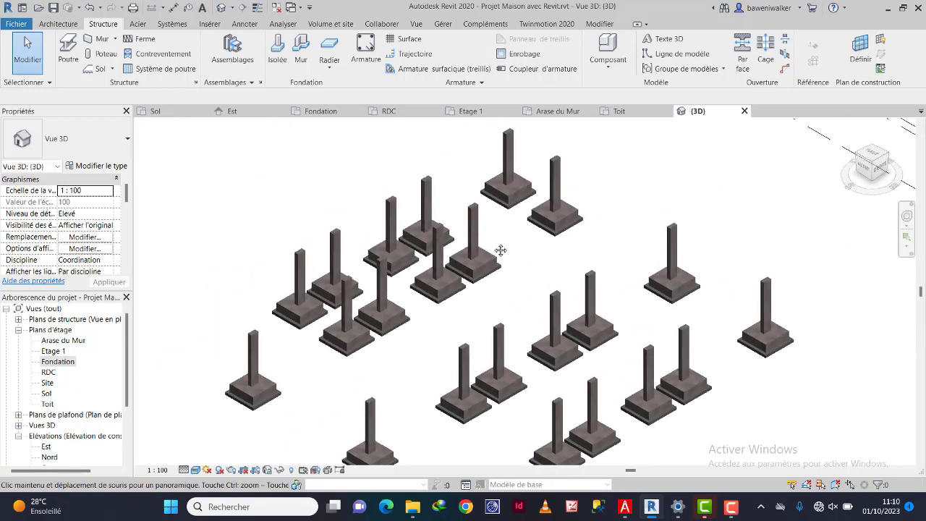
scroll(518, 297, down, 1)
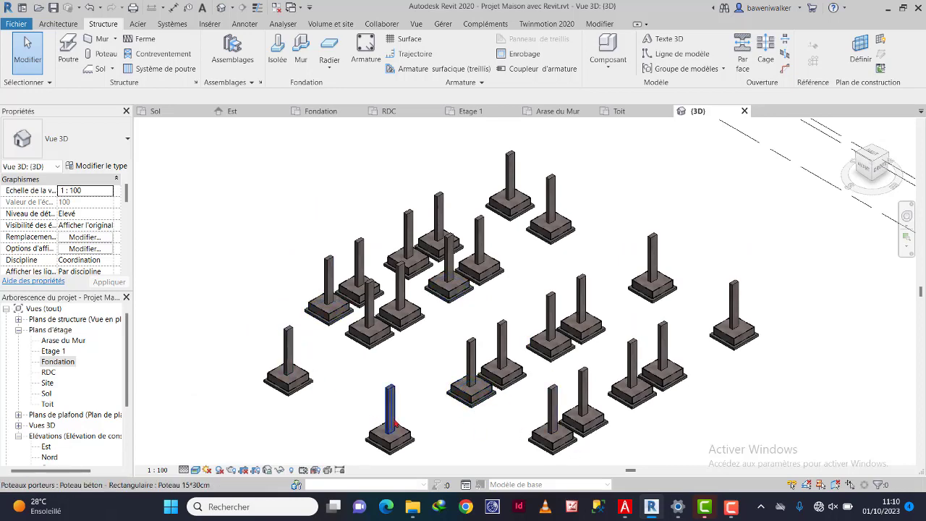
Check the two isolated front columns in the PDF RDC plan and duplicate the grid 2 column's type as Poteau 40*40cm, with b and h 40.
click(625, 506)
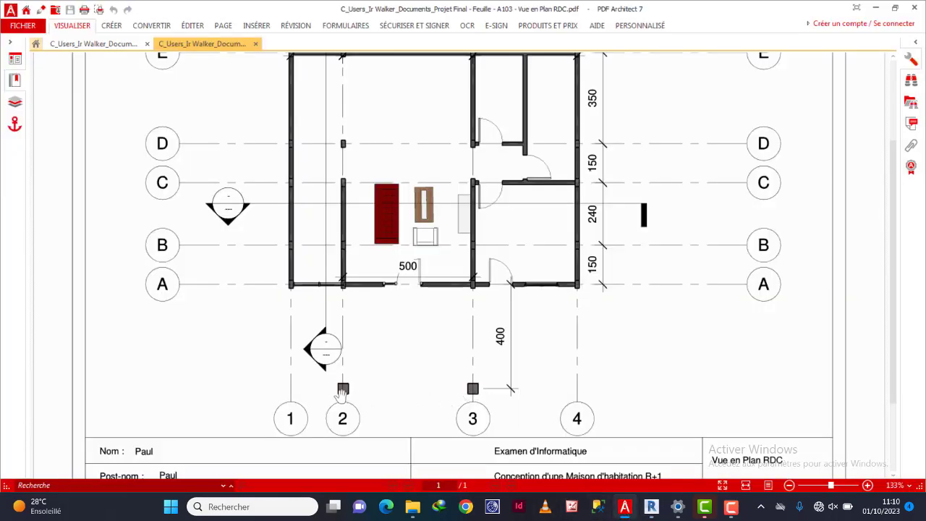
click(651, 506)
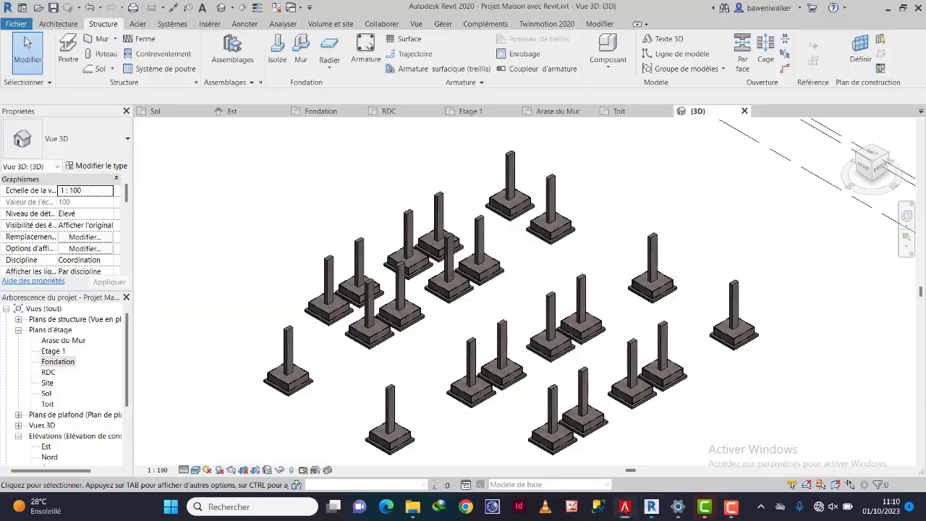
click(290, 356)
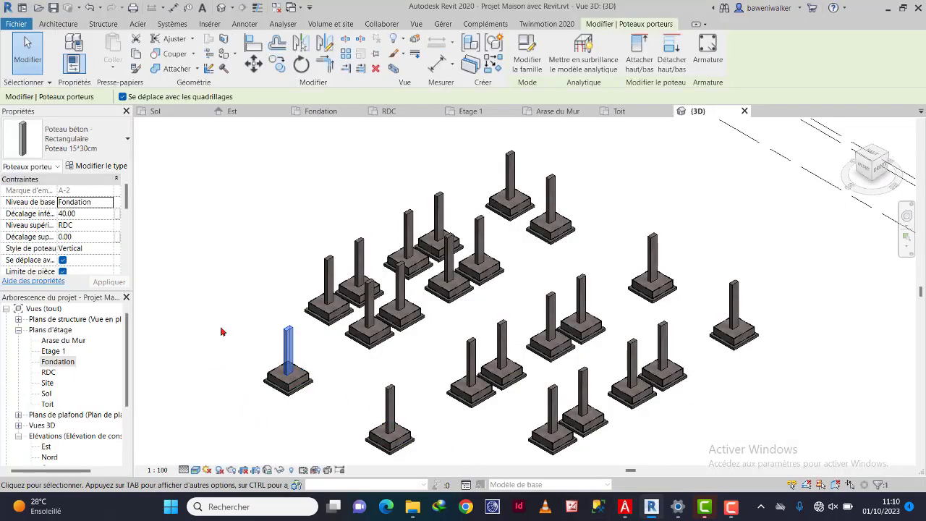
click(92, 167)
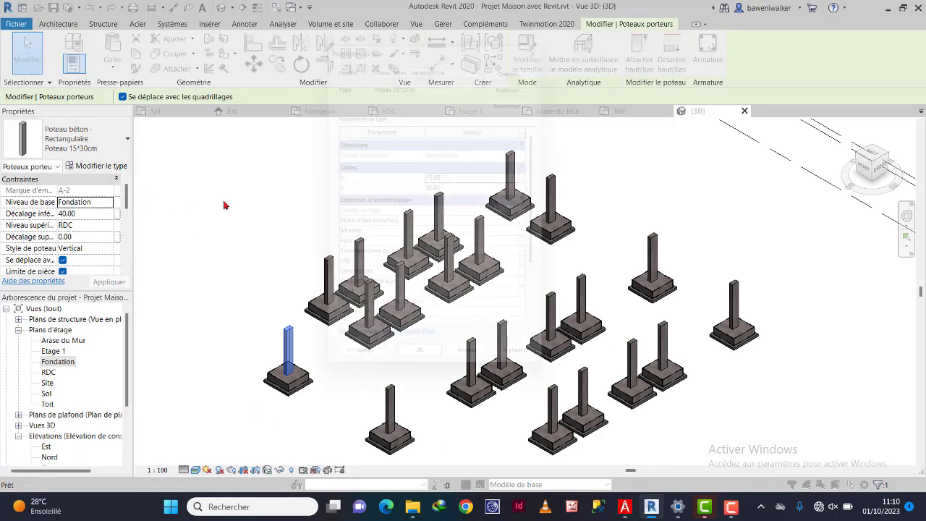
click(519, 77)
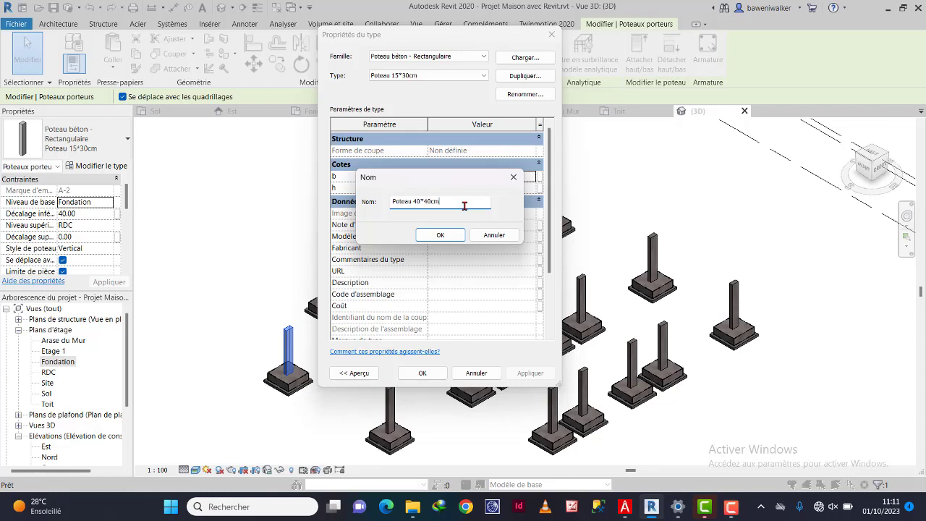
click(438, 235)
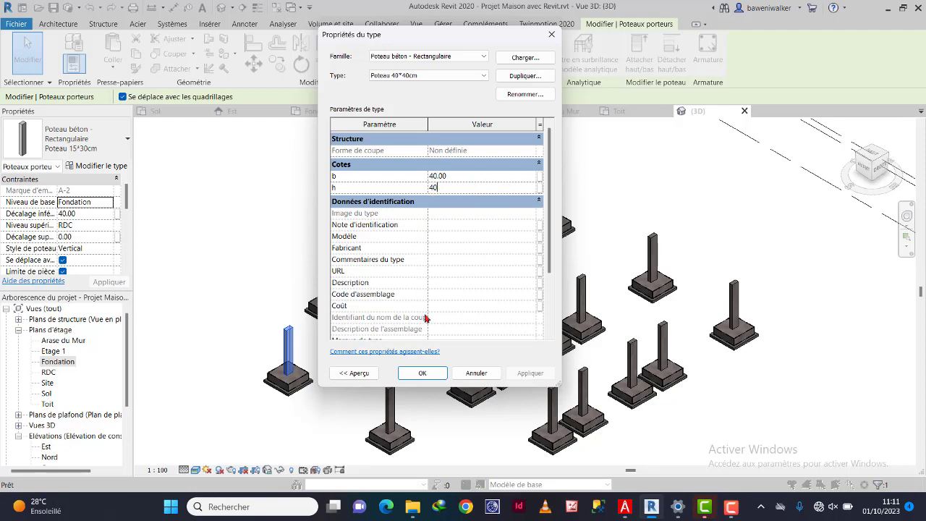
click(436, 374)
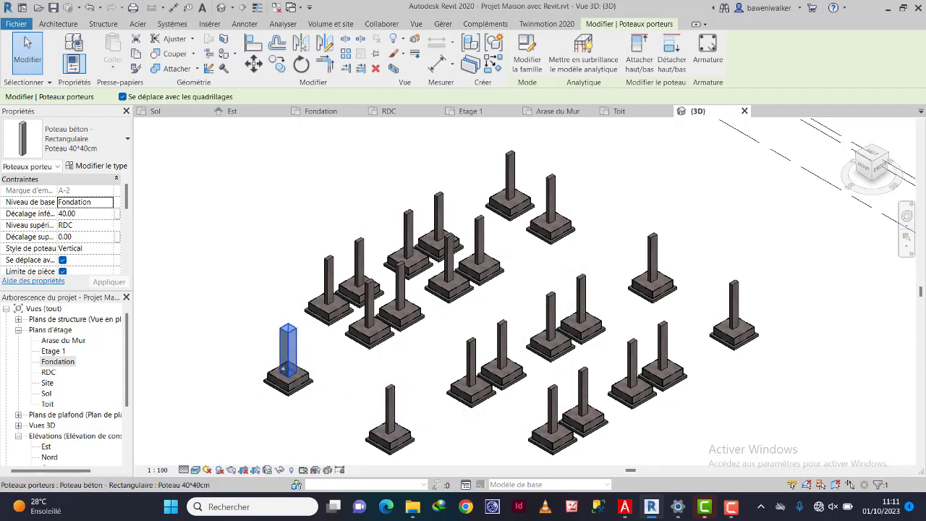
click(249, 379)
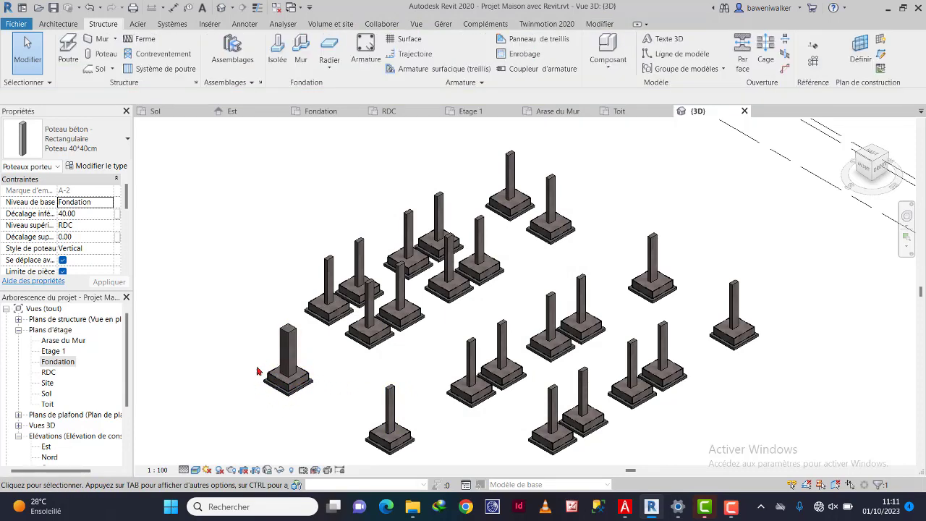
Change the isolated front column on grid 3 to the Poteau 40*40cm type and inspect all the columns in 3D.
scroll(289, 376, up, 5)
scroll(315, 347, down, 5)
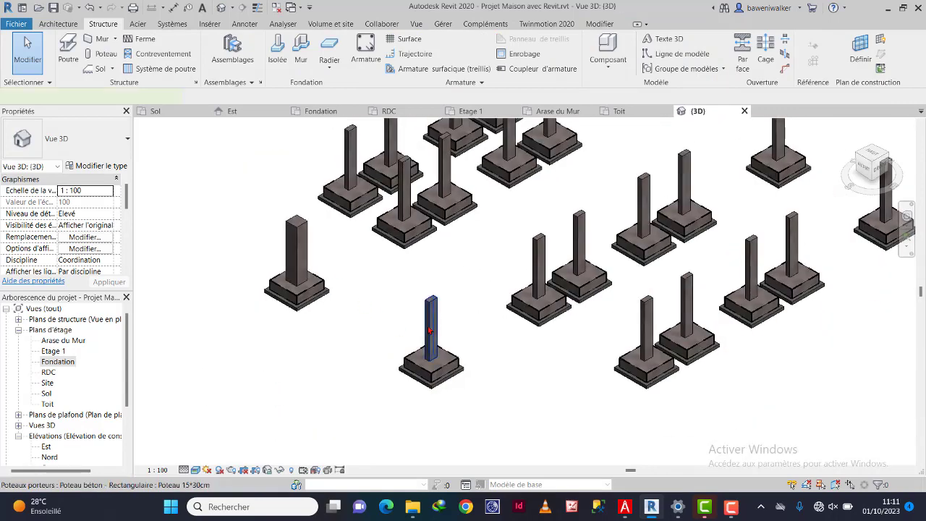
click(429, 330)
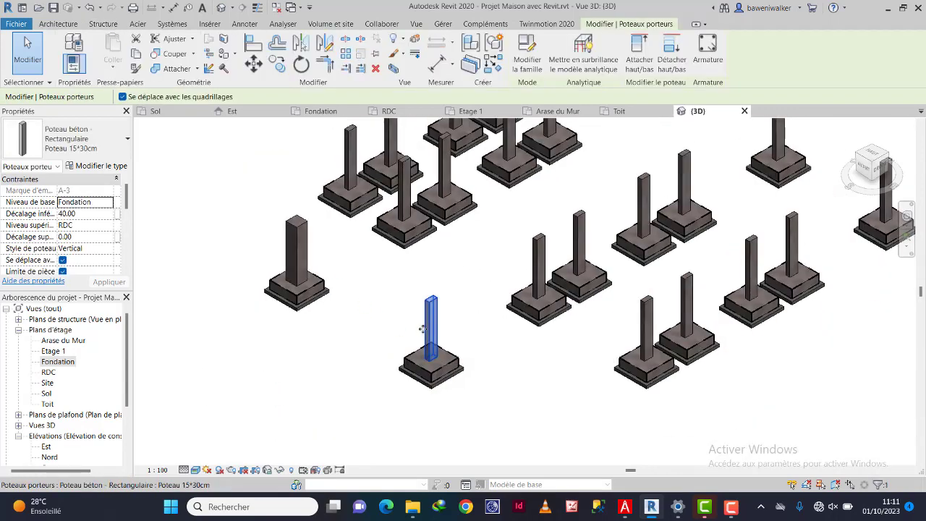
click(126, 142)
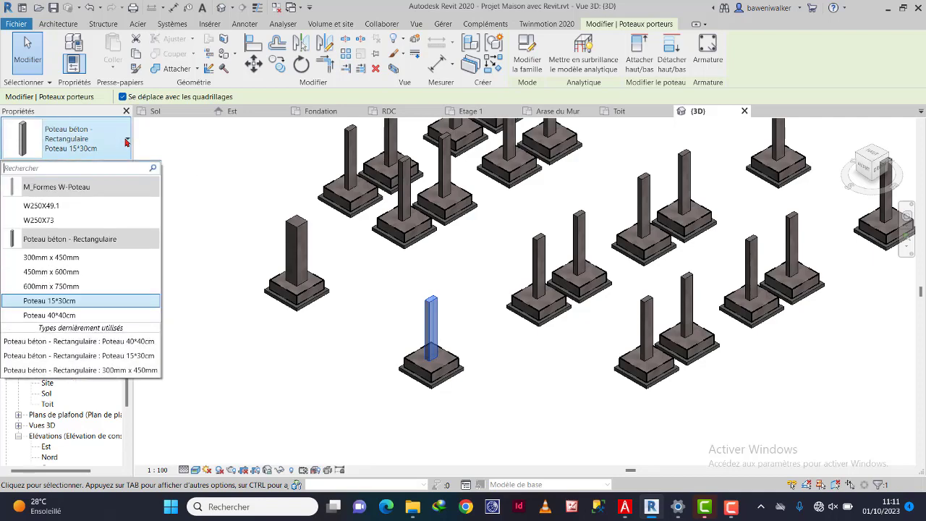
click(72, 315)
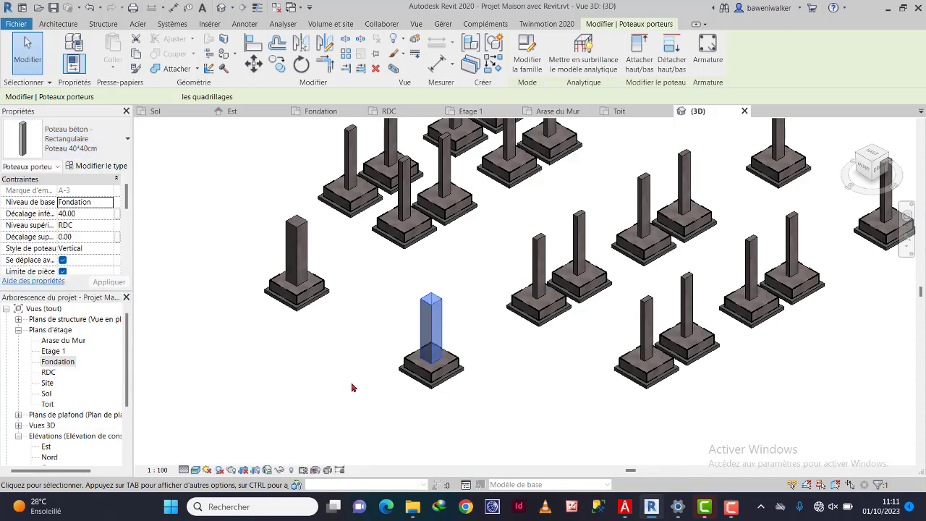
click(511, 383)
scroll(339, 318, down, 3)
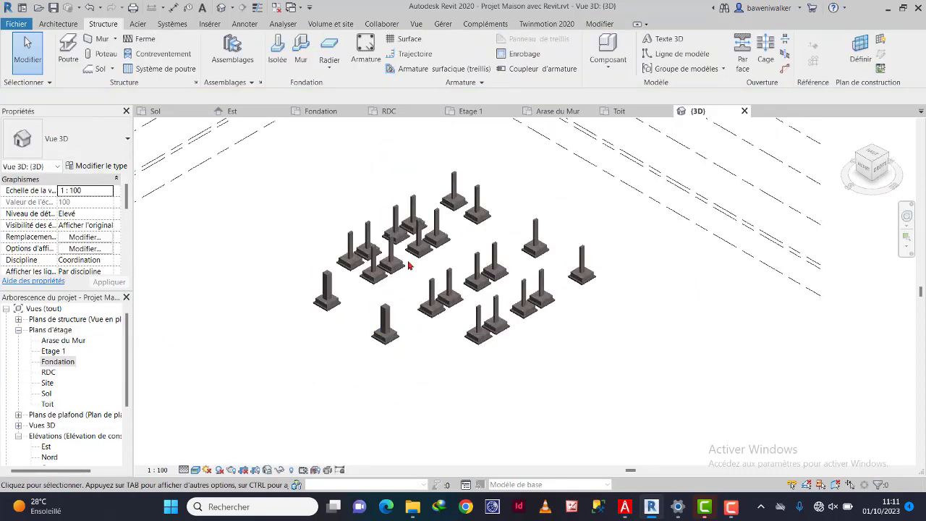
scroll(410, 249, up, 5)
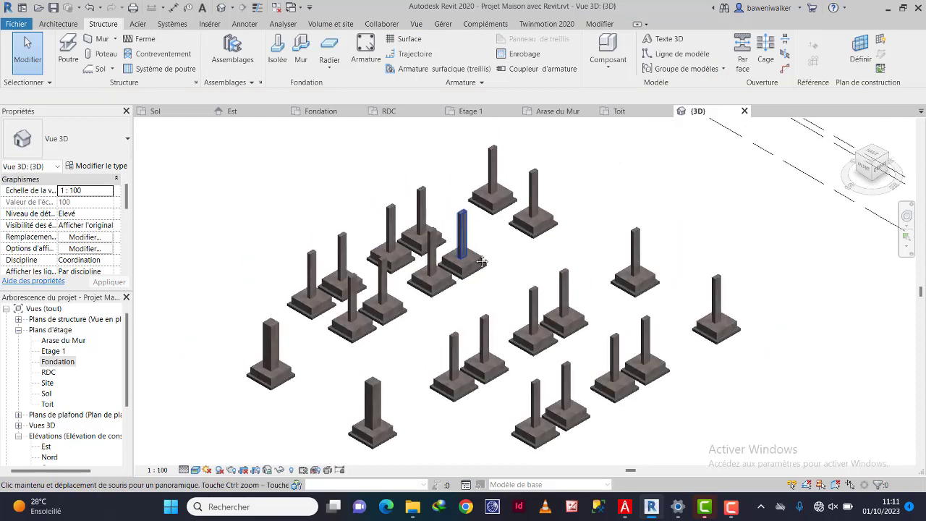
middle_drag(459, 265, 476, 258)
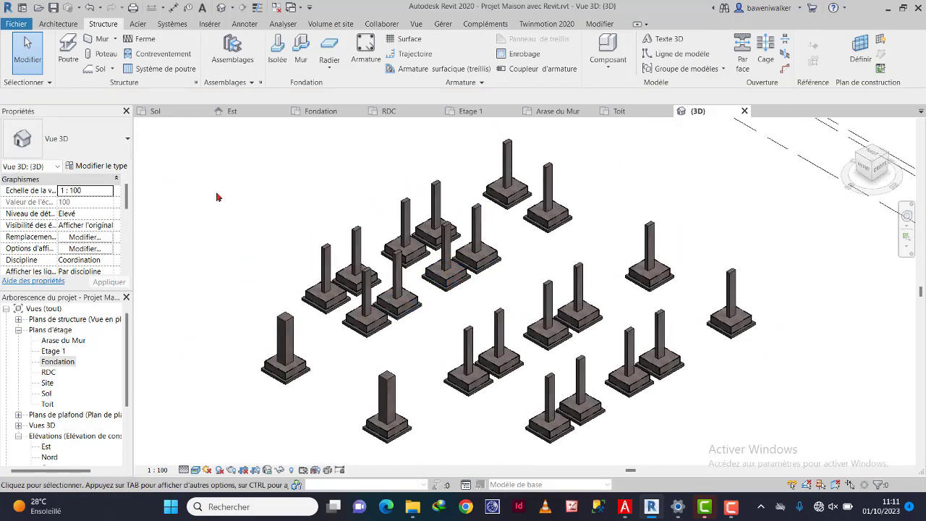